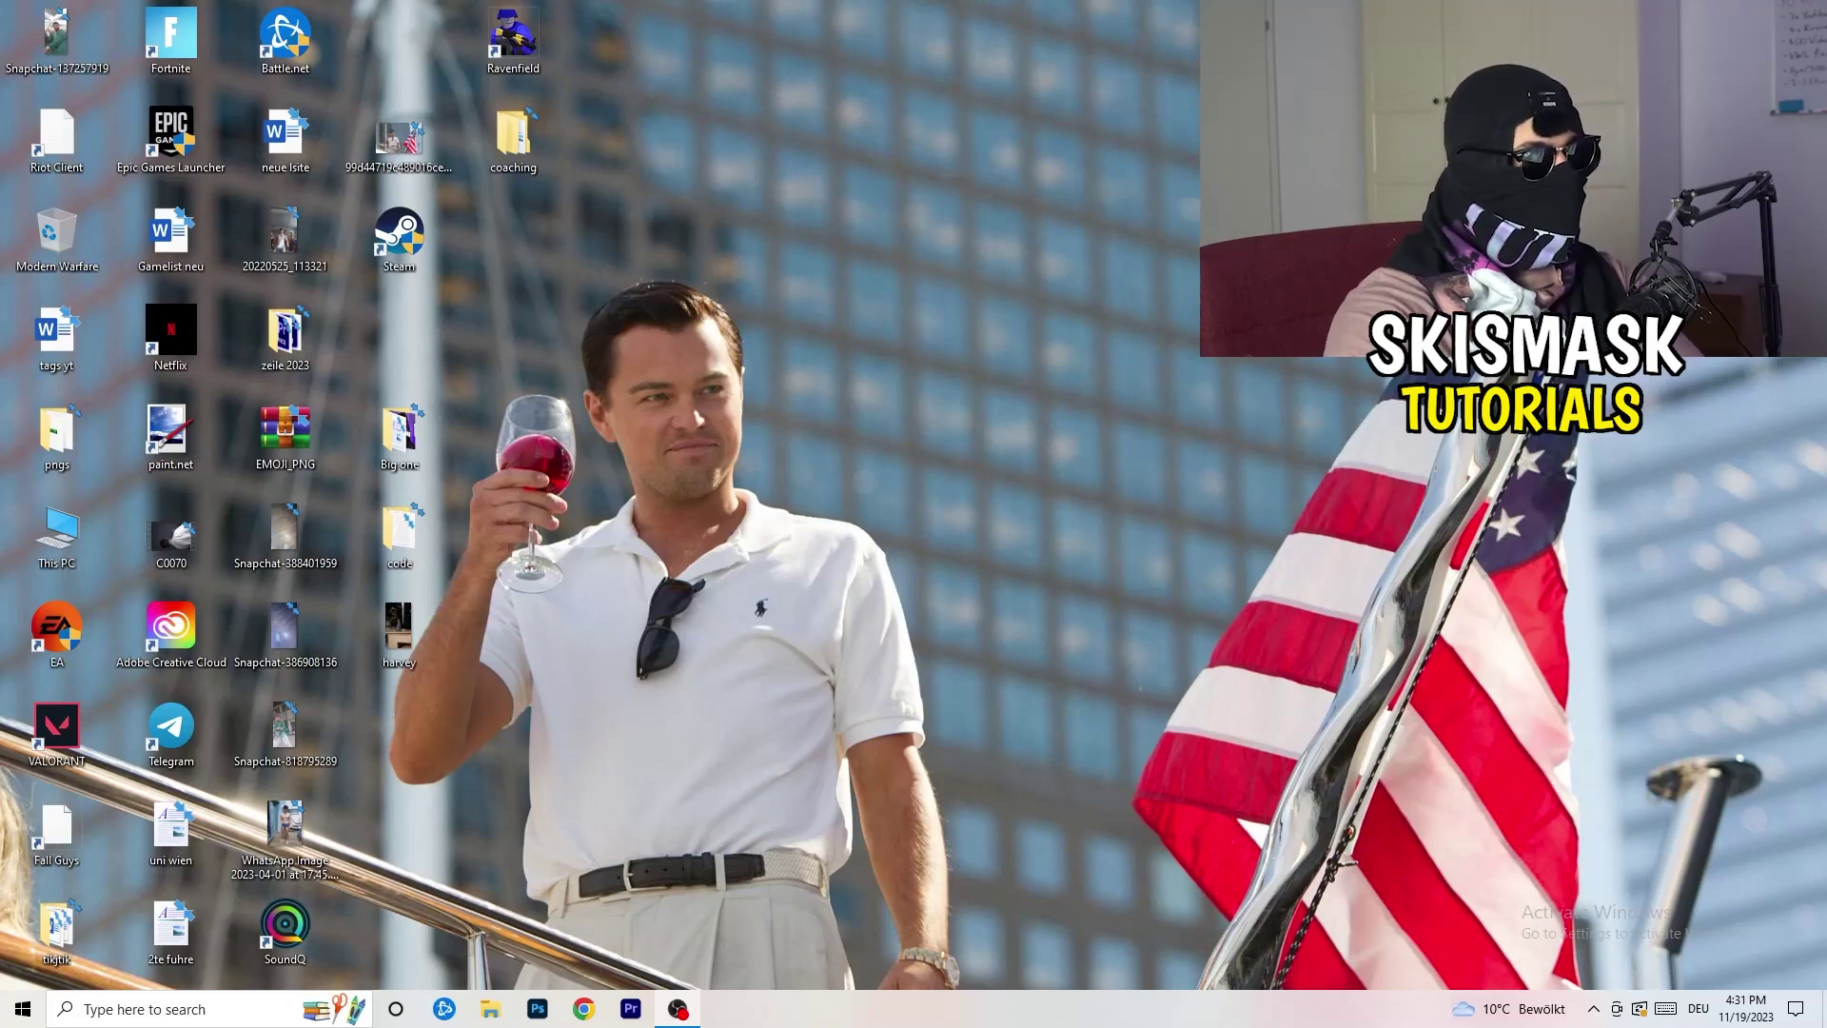
# Launch NVIDIA Control Panel from the desktop's right-click menu.
pyautogui.rightClick(981, 340)
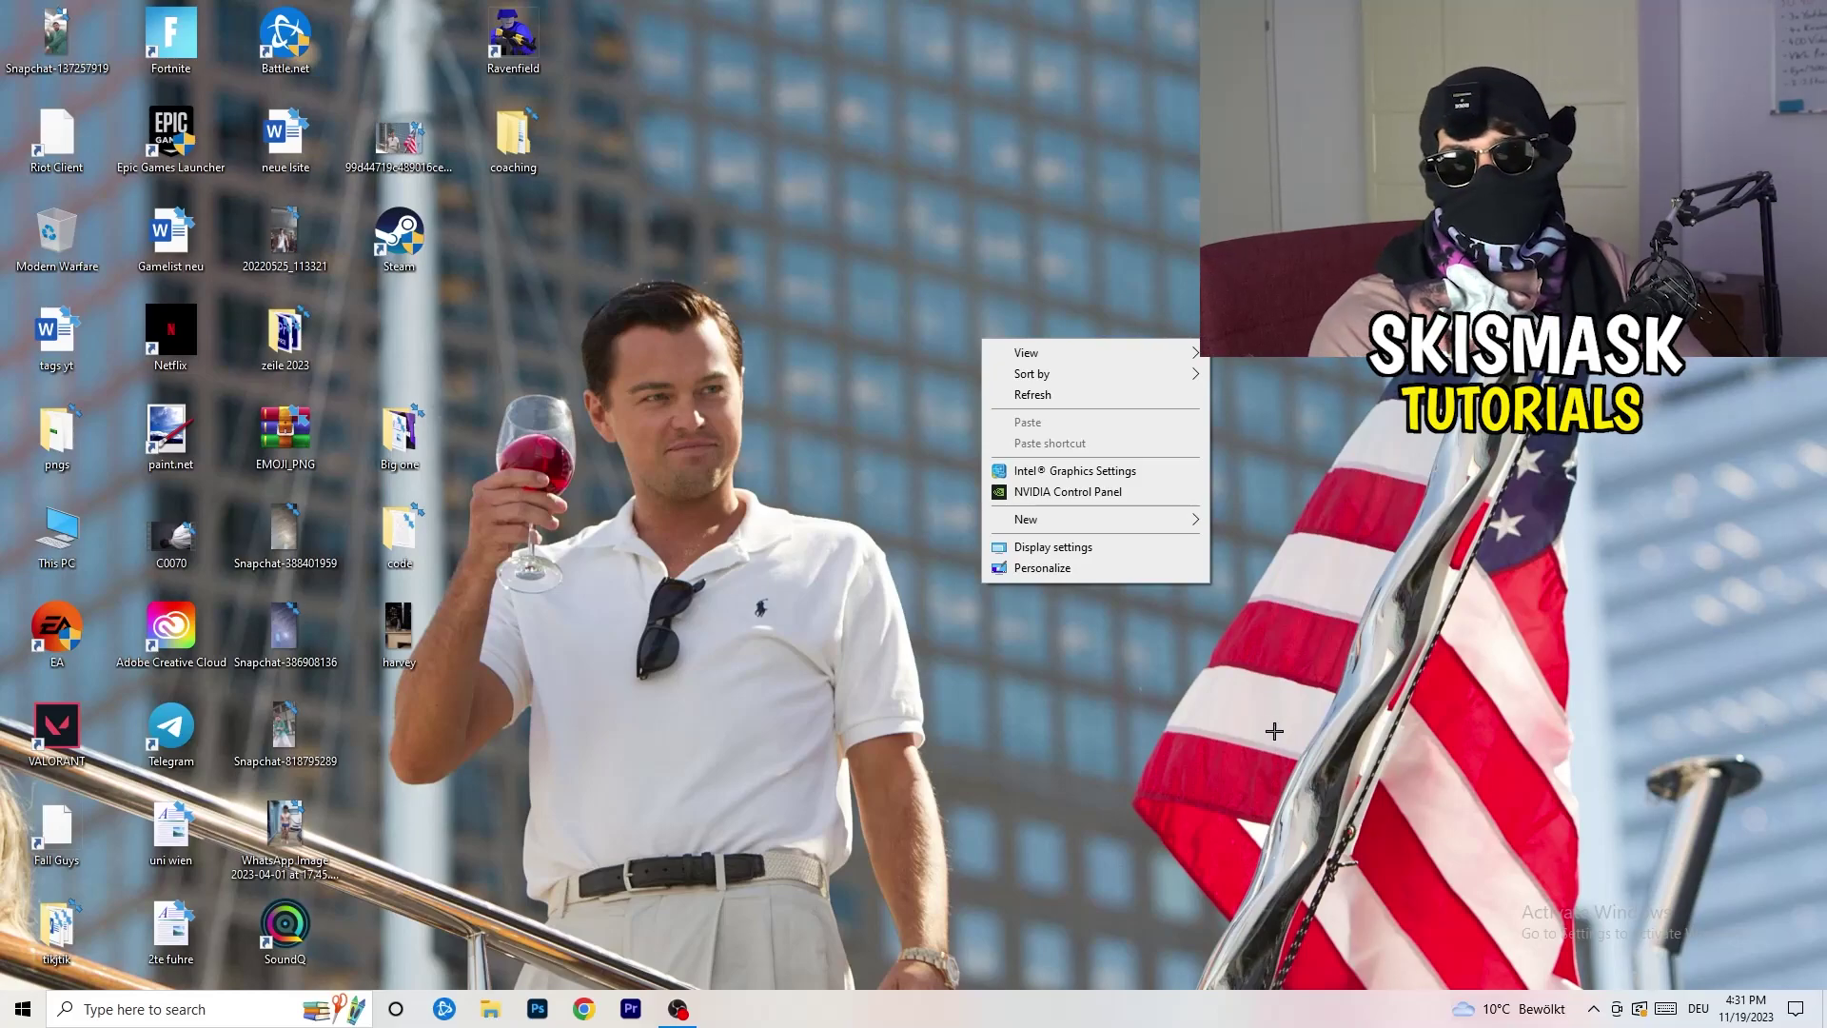
pyautogui.click(1056, 491)
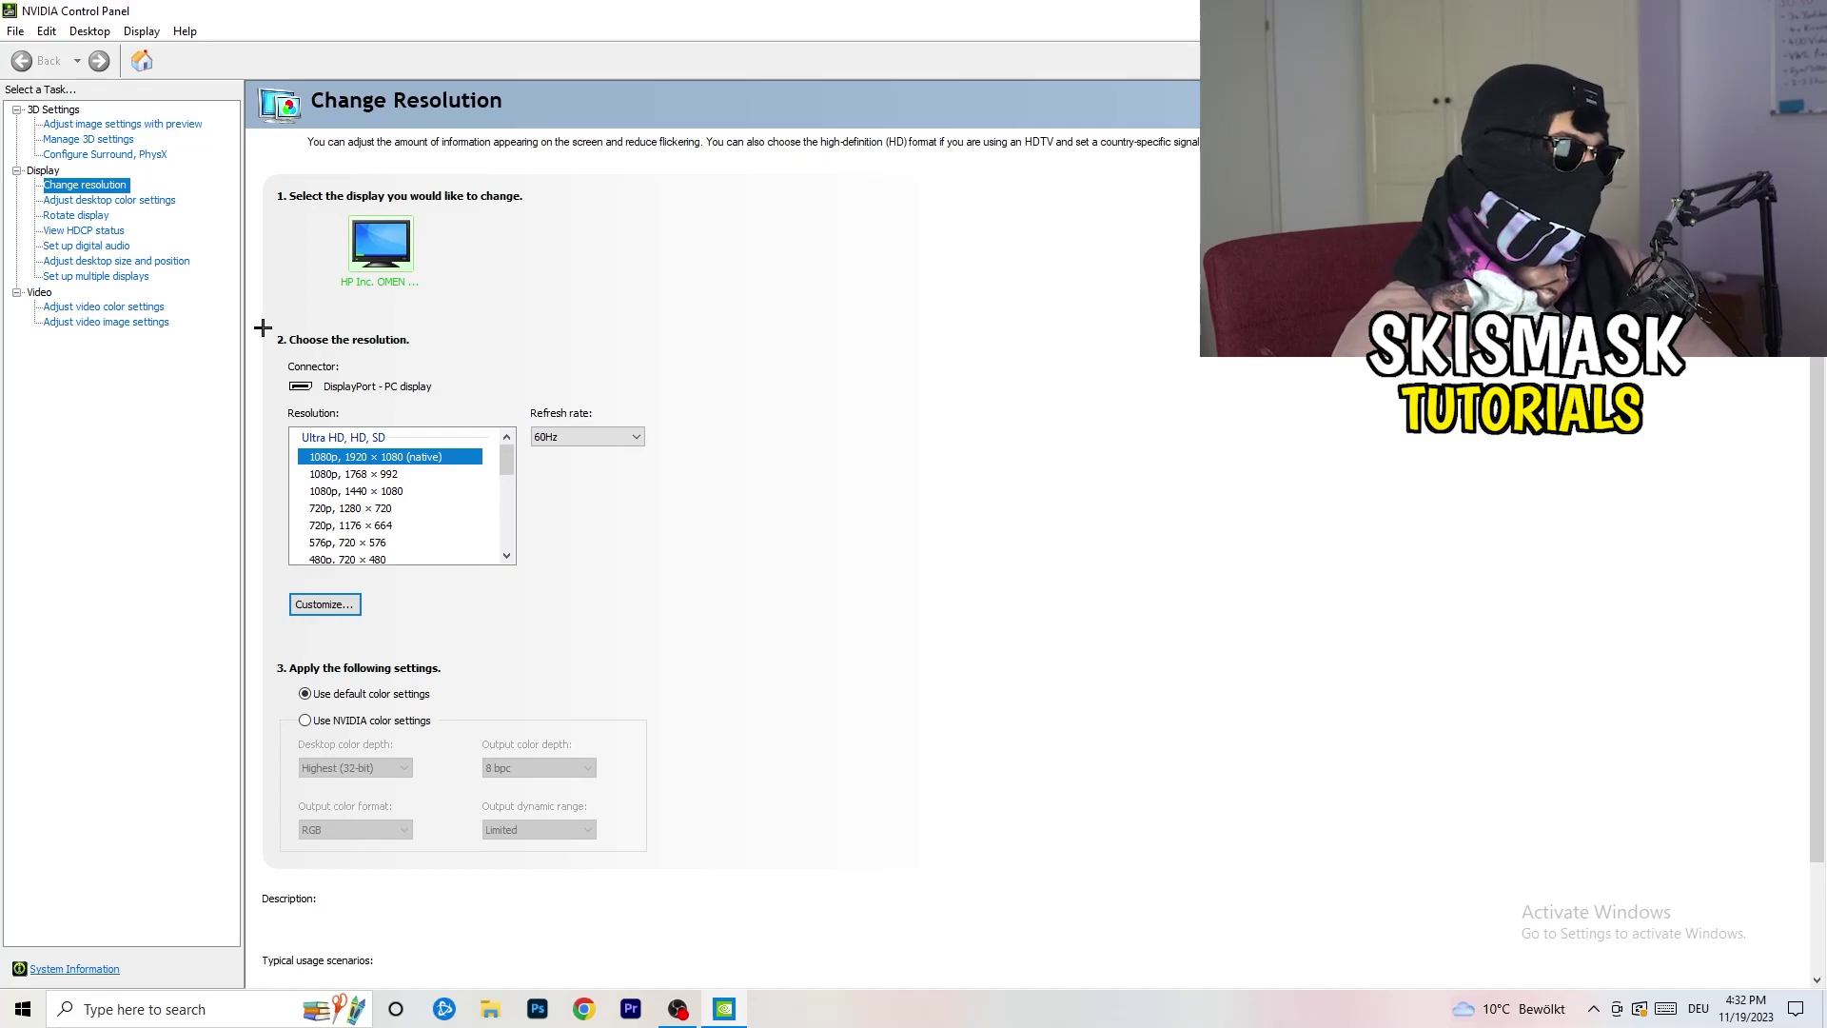
# Start a custom resolution of 1440 horizontal pixels by 1040 vertical lines.
pyautogui.click(324, 604)
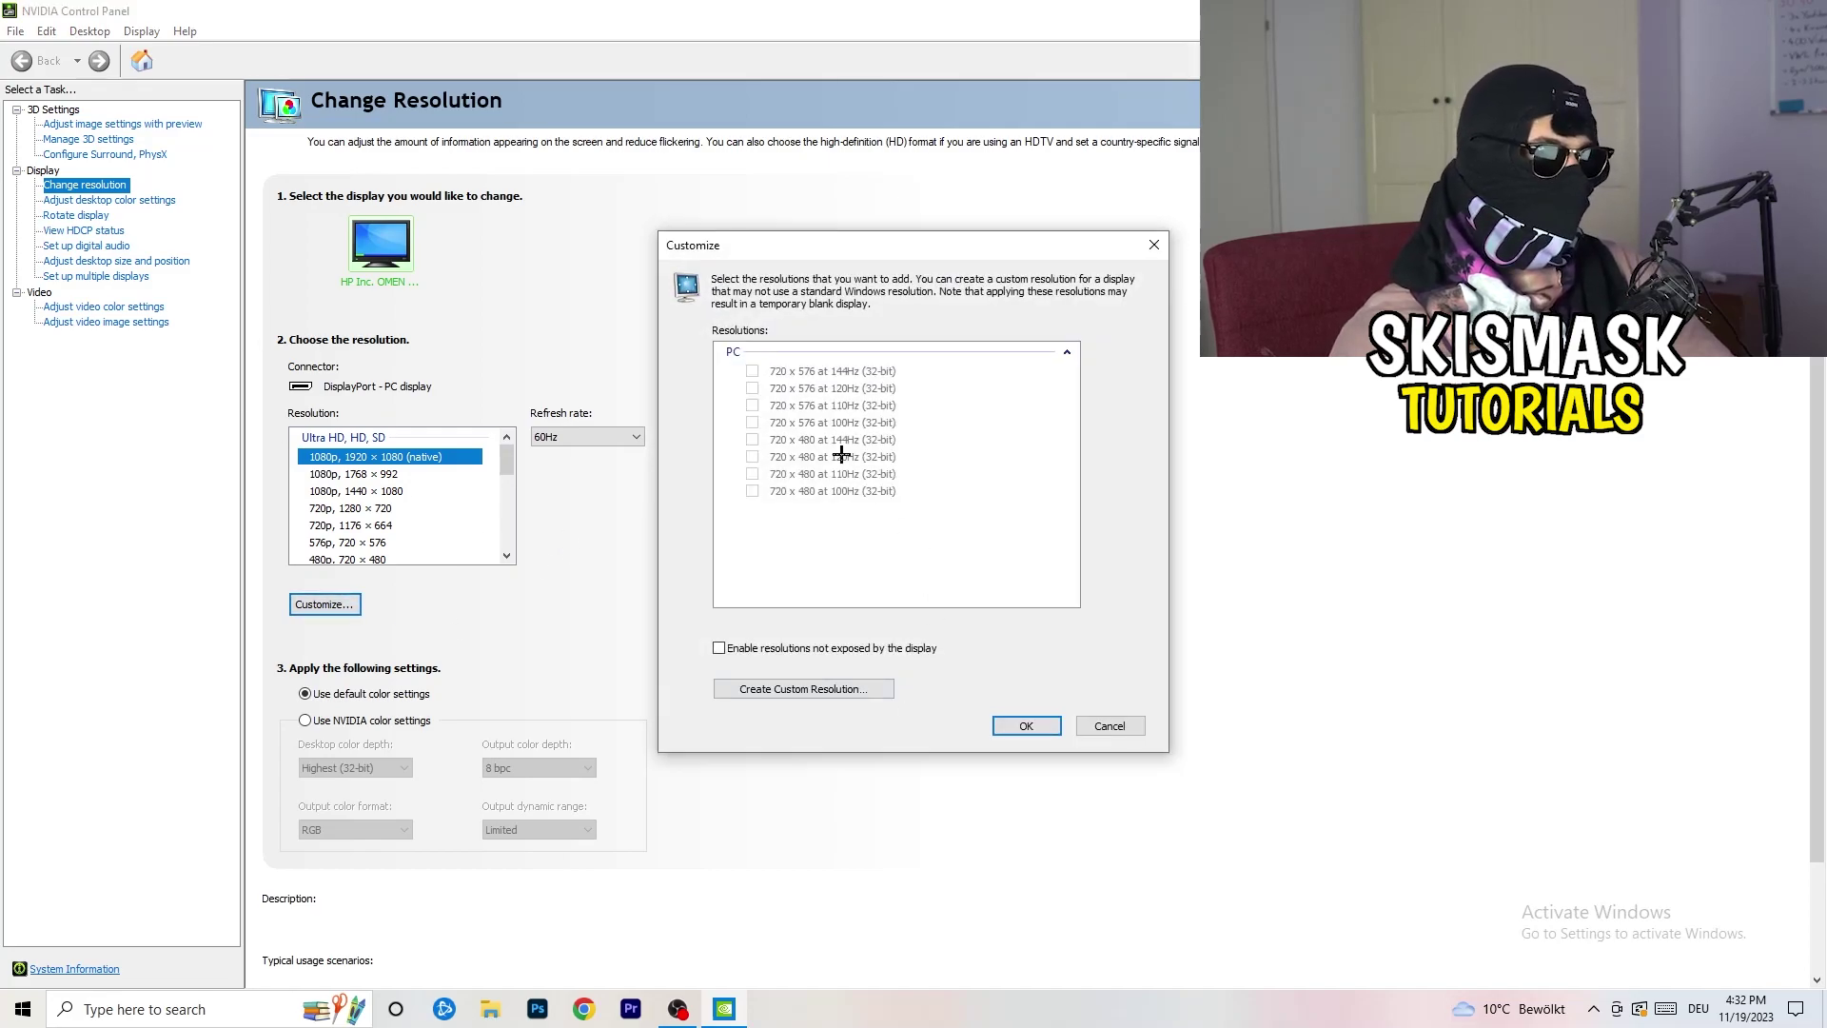
pyautogui.click(837, 689)
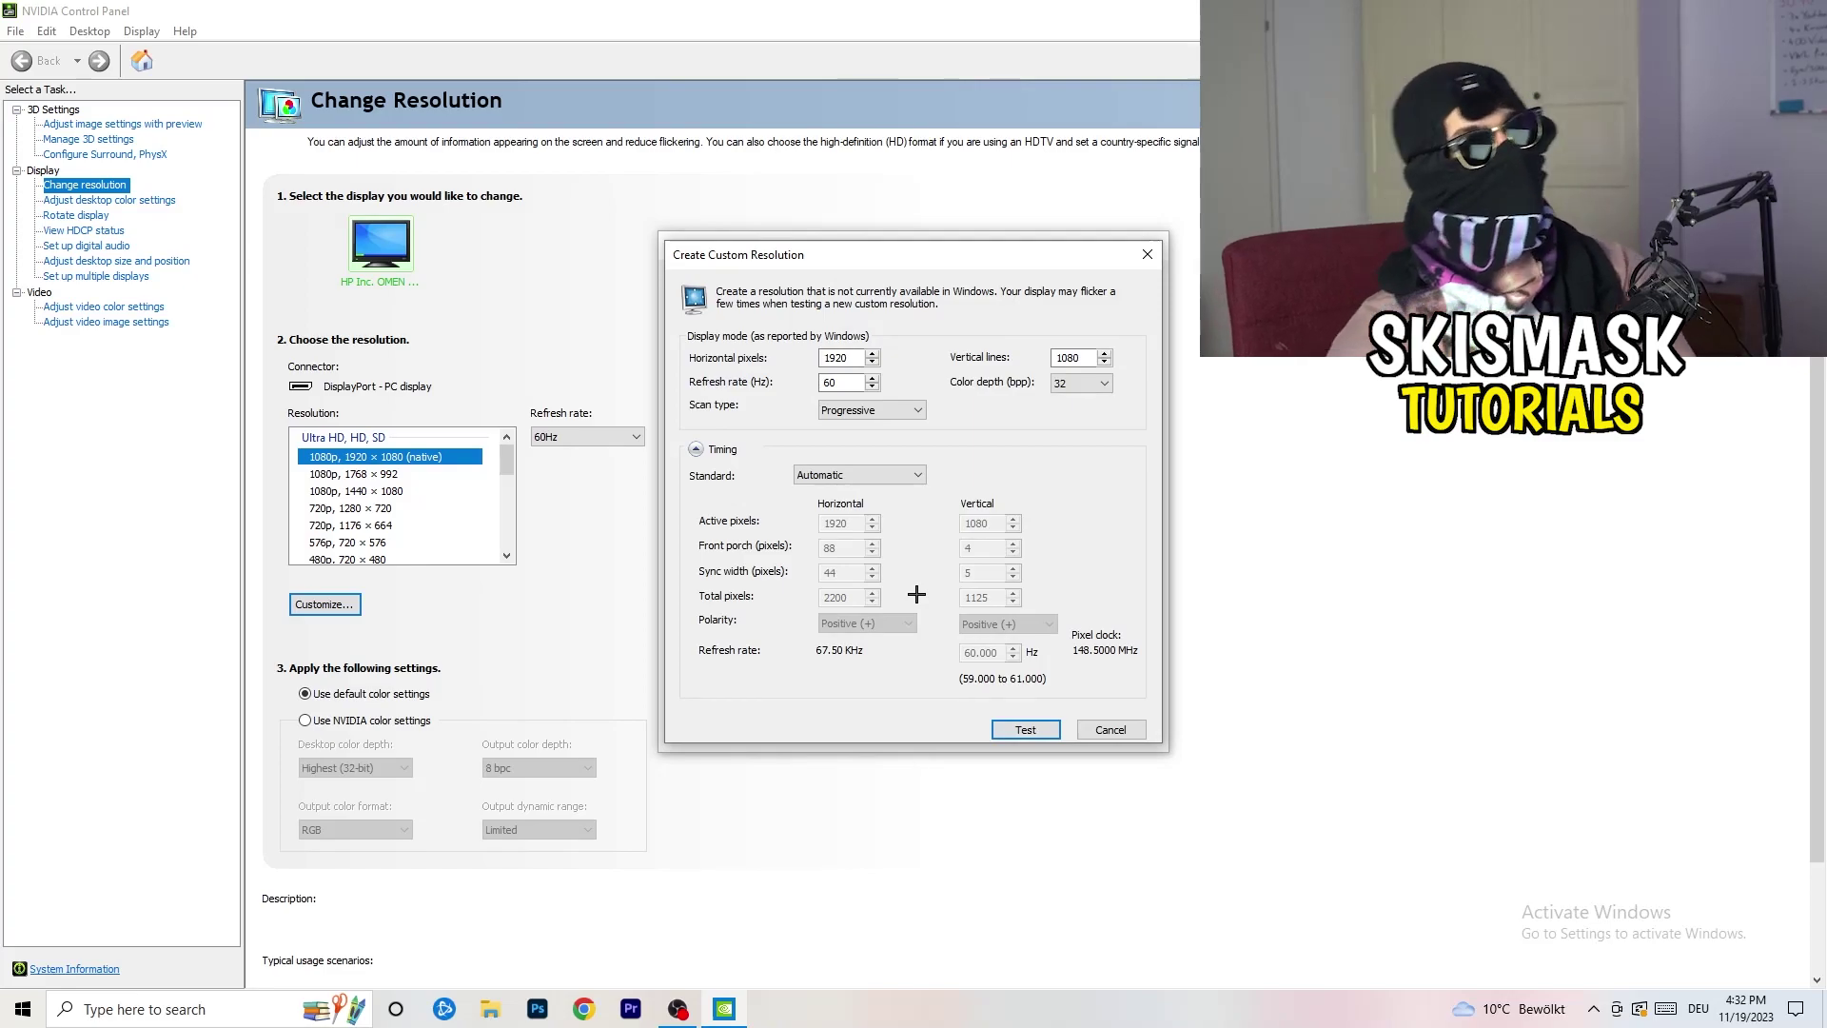
pyautogui.doubleClick(854, 360)
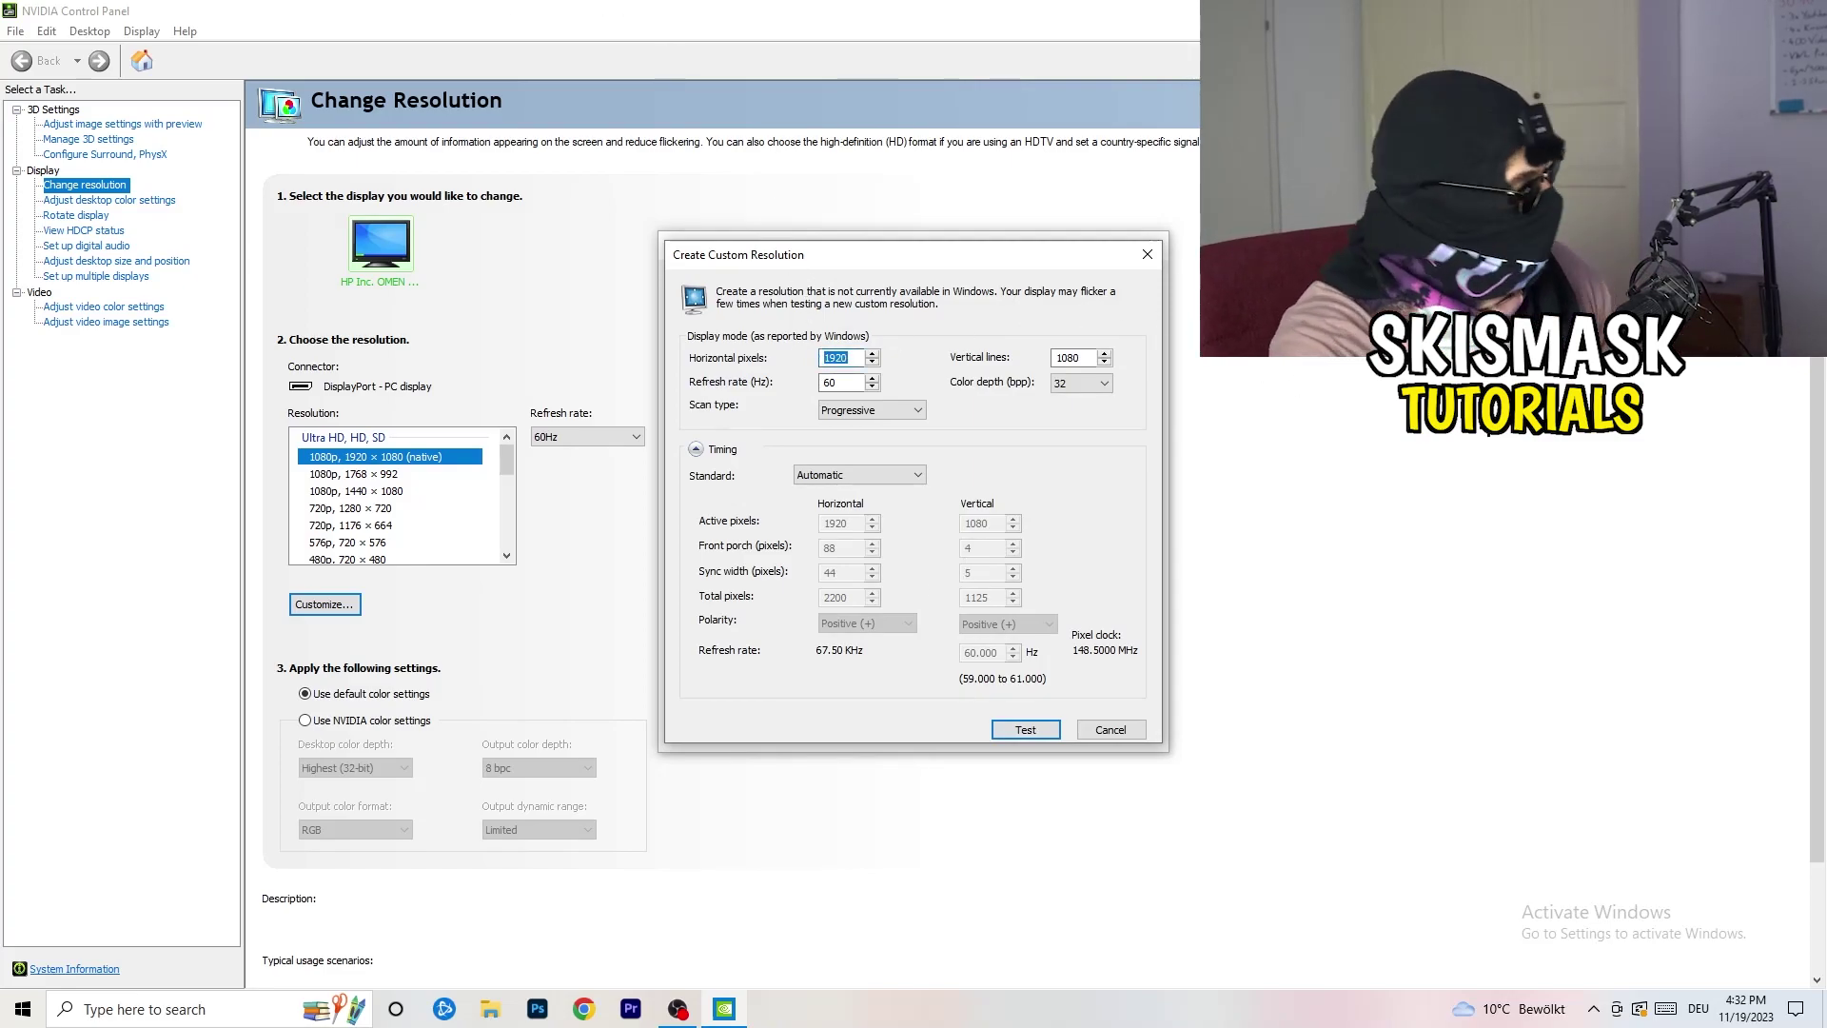
pyautogui.write('1140')
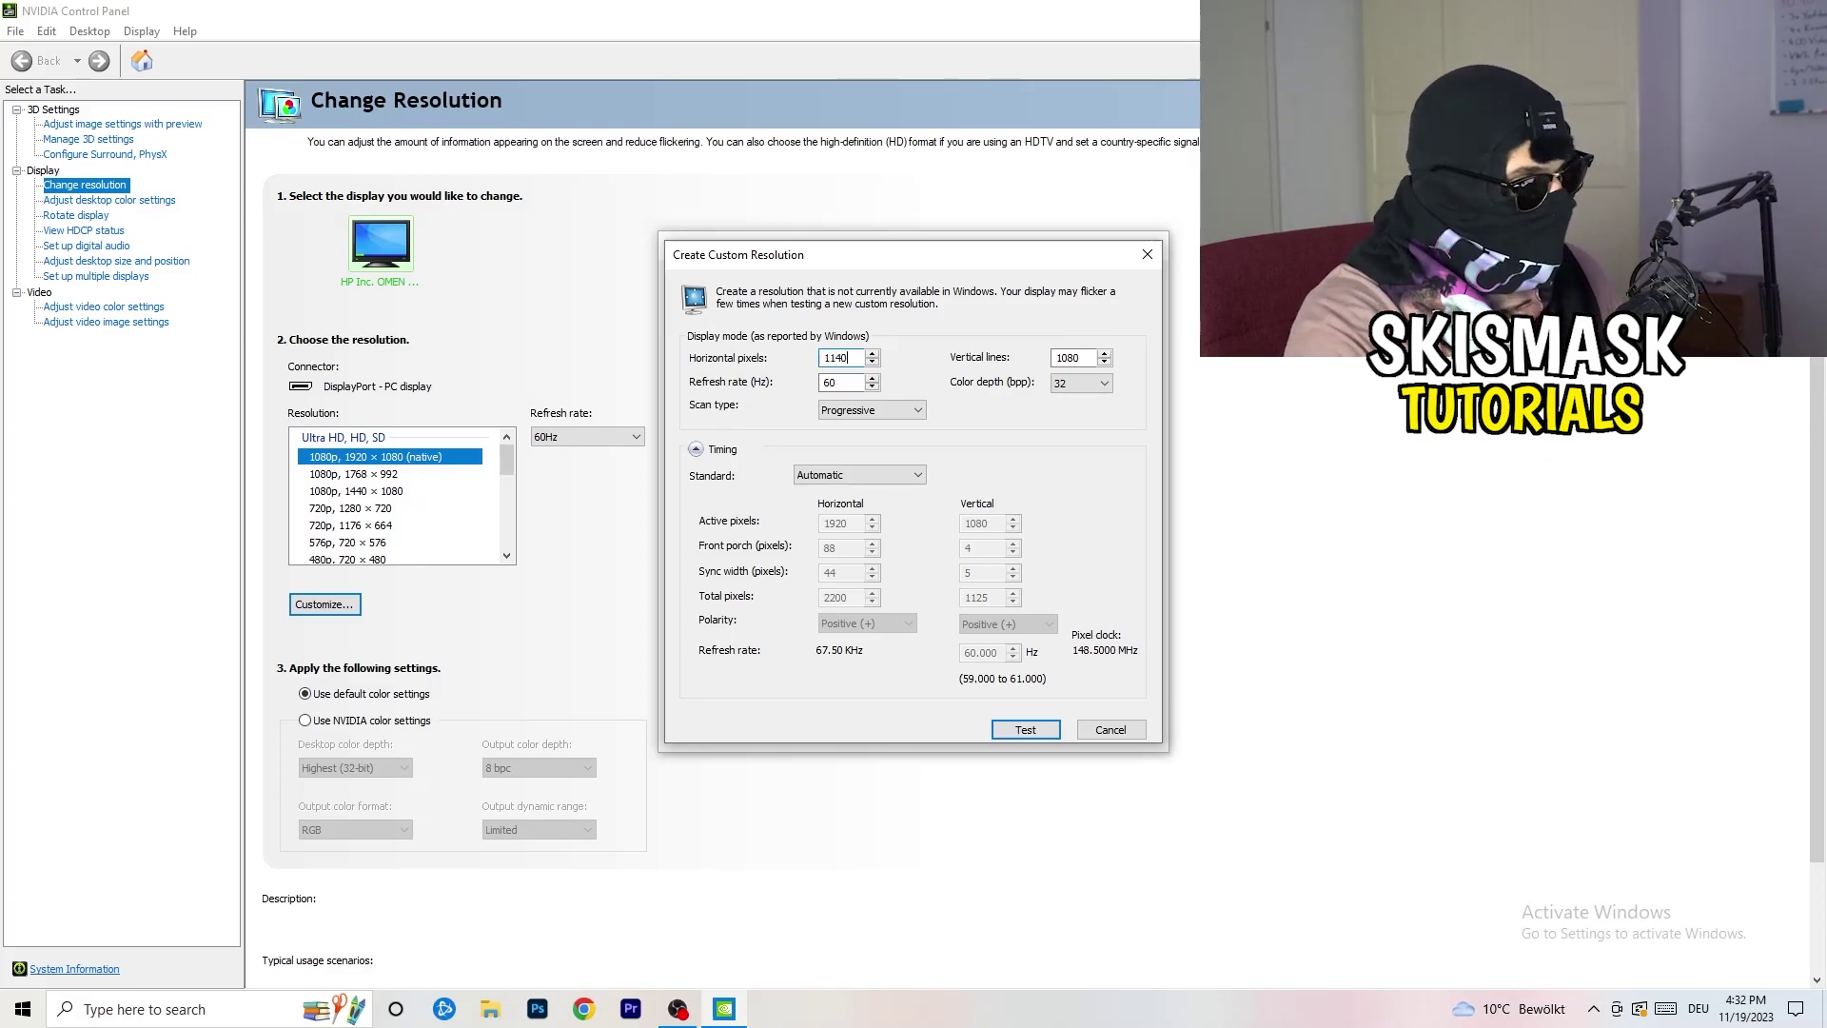
pyautogui.press('BackSpace')
pyautogui.press('BackSpace')
pyautogui.press('BackSpace')
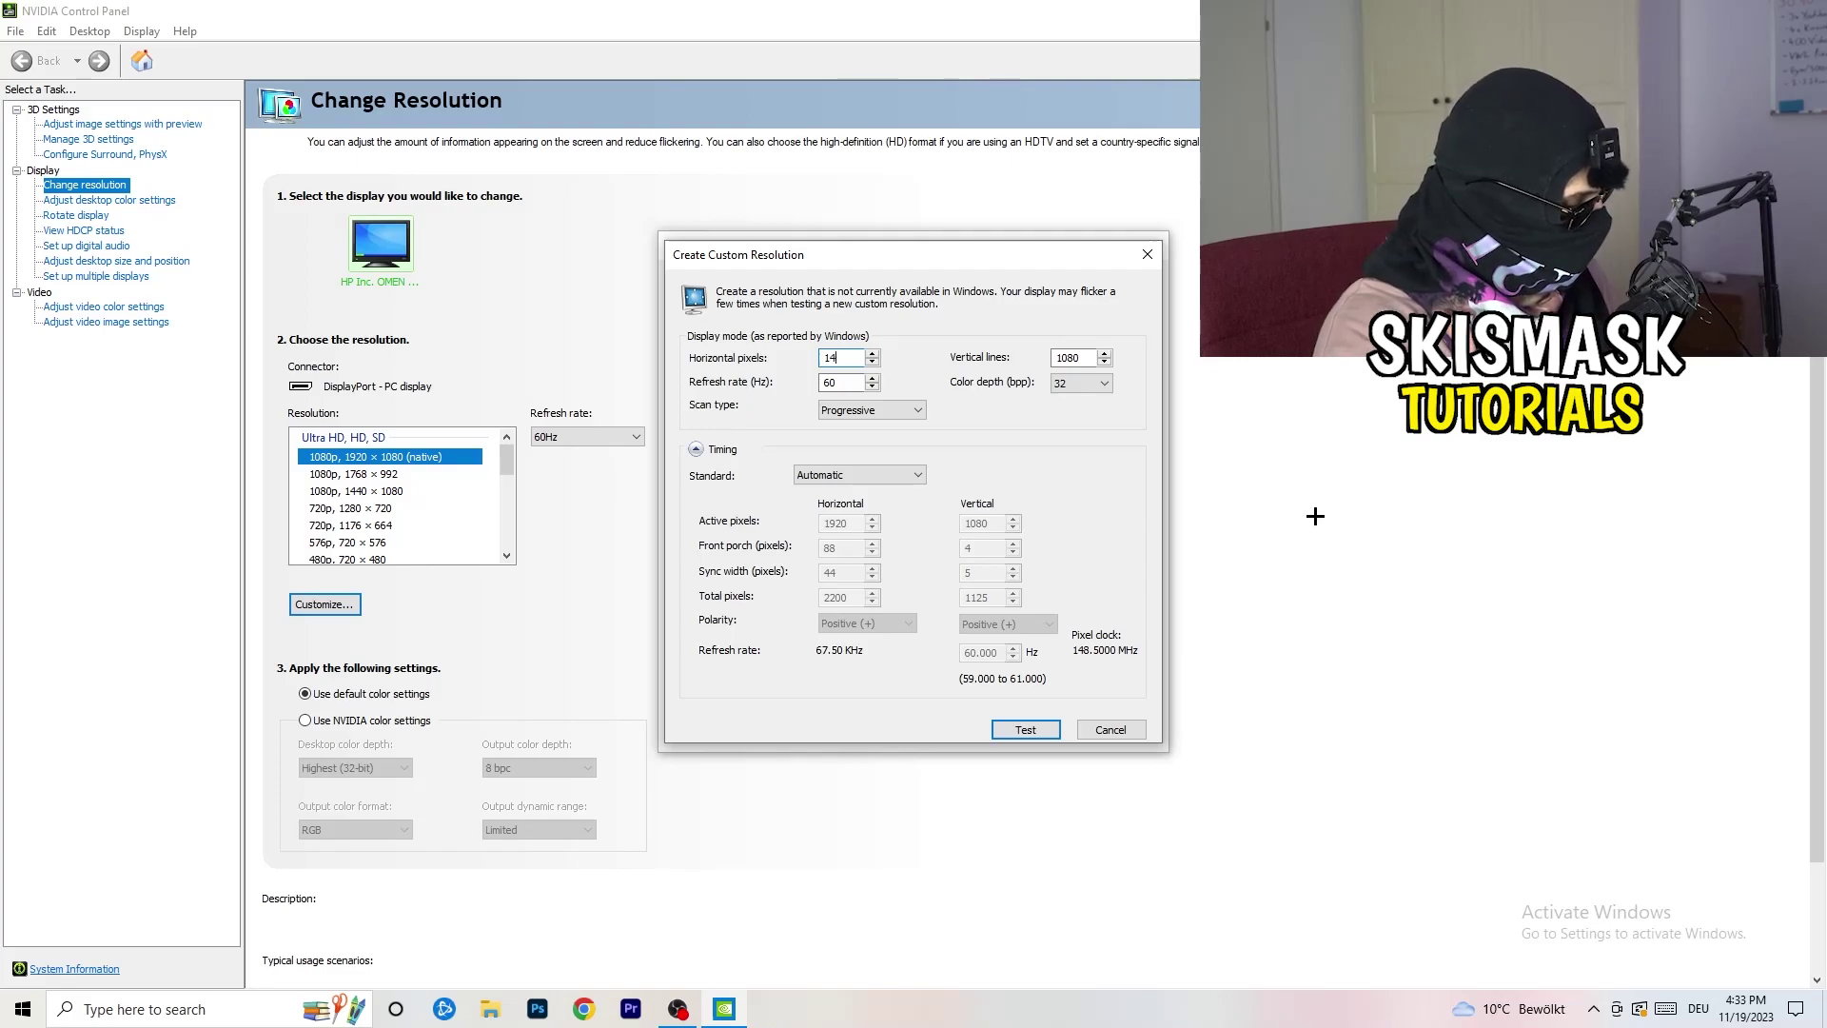
pyautogui.write('40')
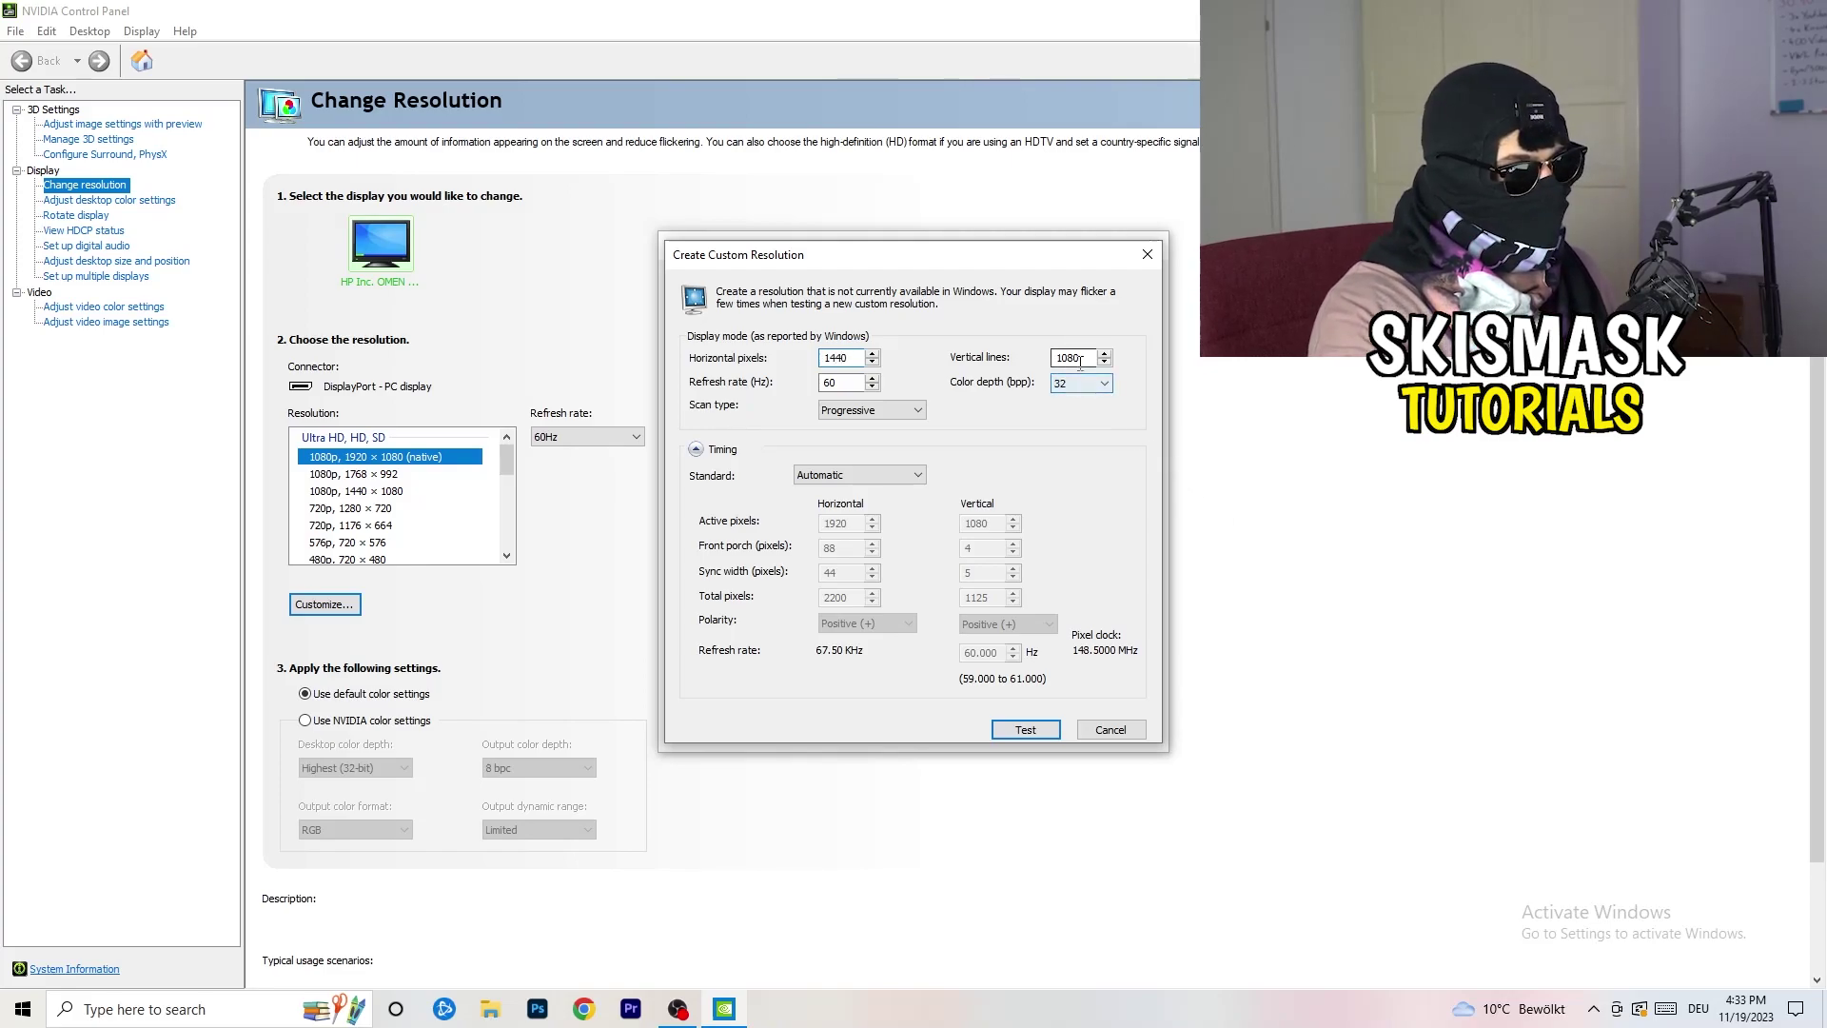
pyautogui.click(1079, 360)
pyautogui.press('BackSpace')
pyautogui.press('BackSpace')
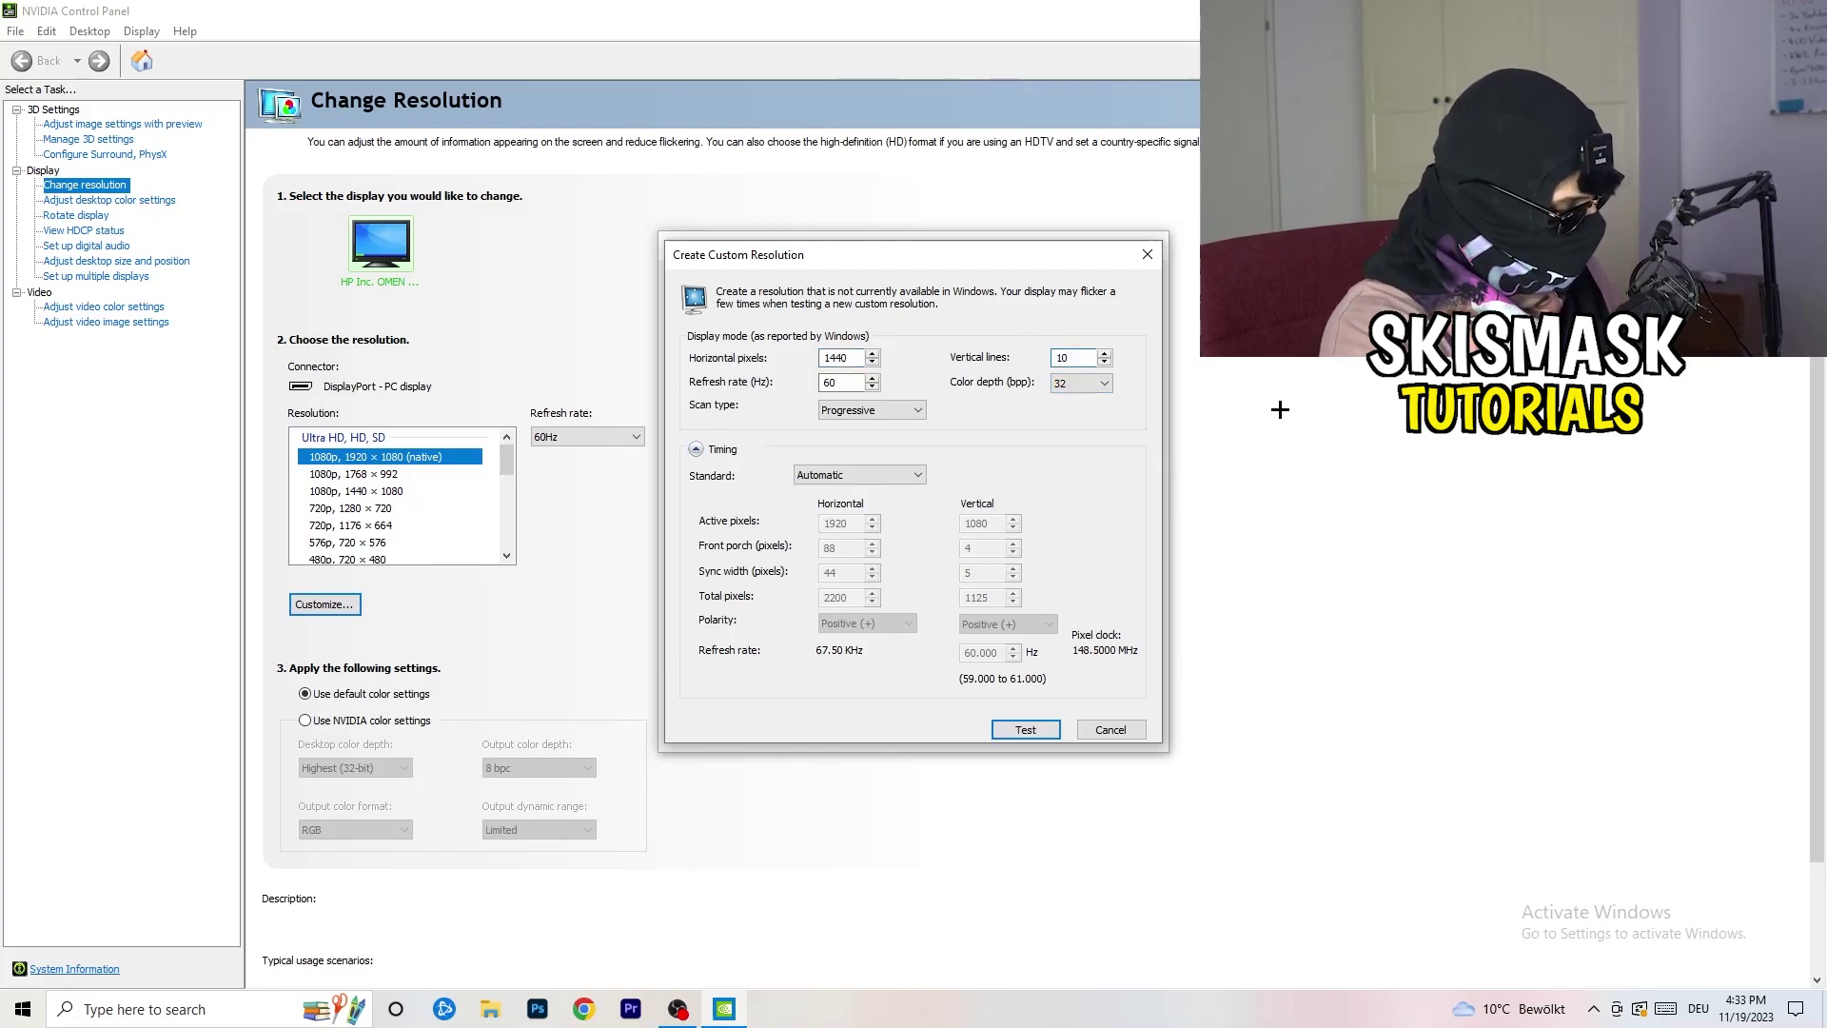
pyautogui.write('40')
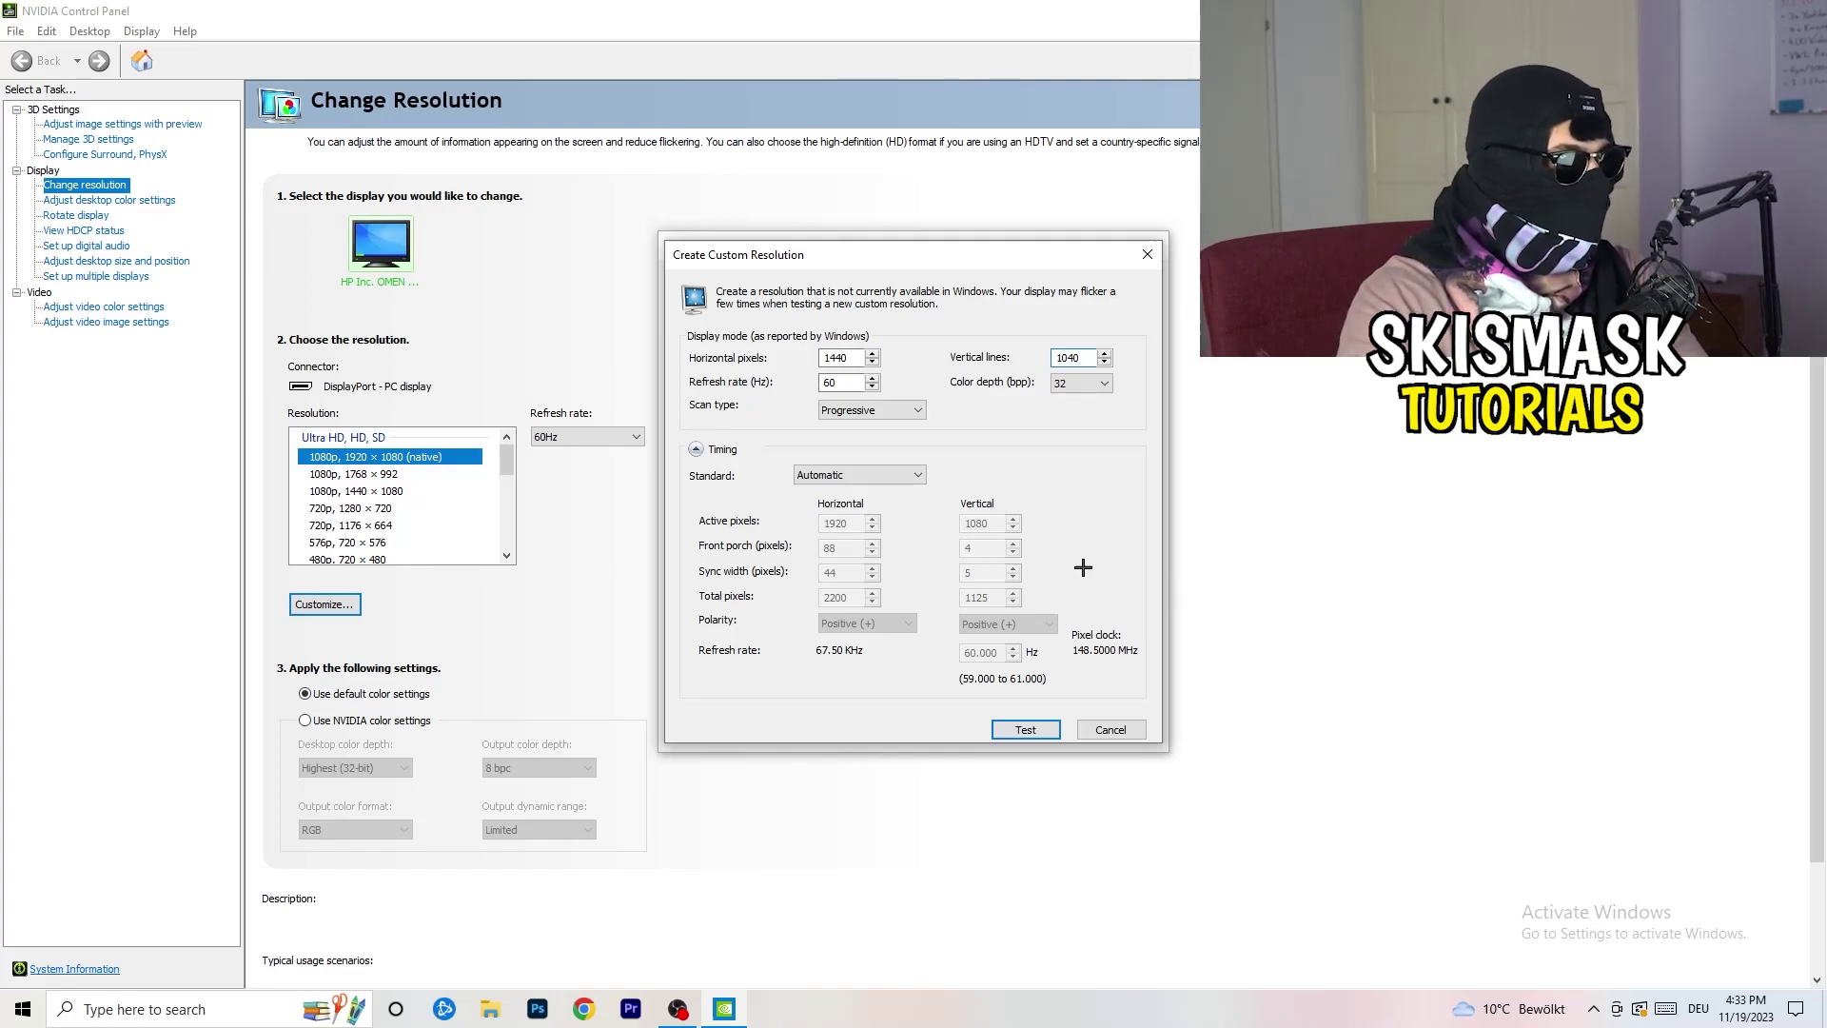
# Keep progressive scan and set the timing standard to CVT reduced blank.
pyautogui.click(889, 410)
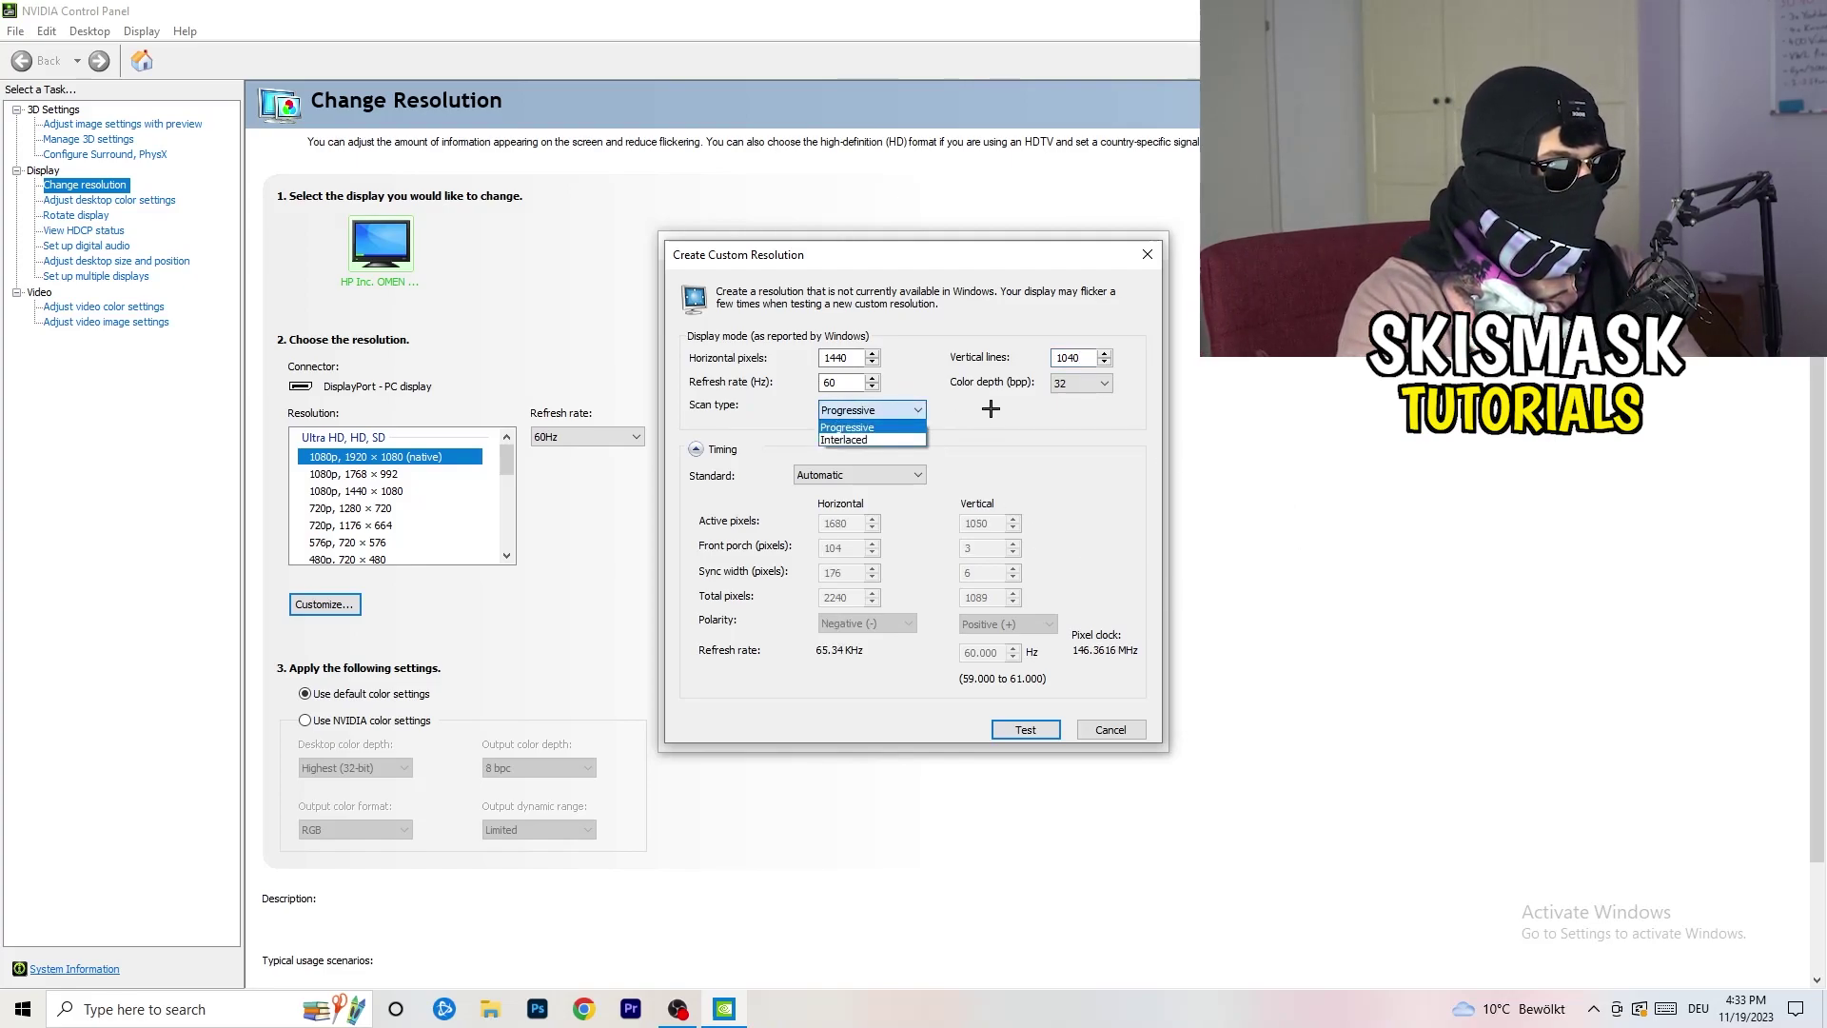
pyautogui.click(1001, 466)
pyautogui.click(882, 476)
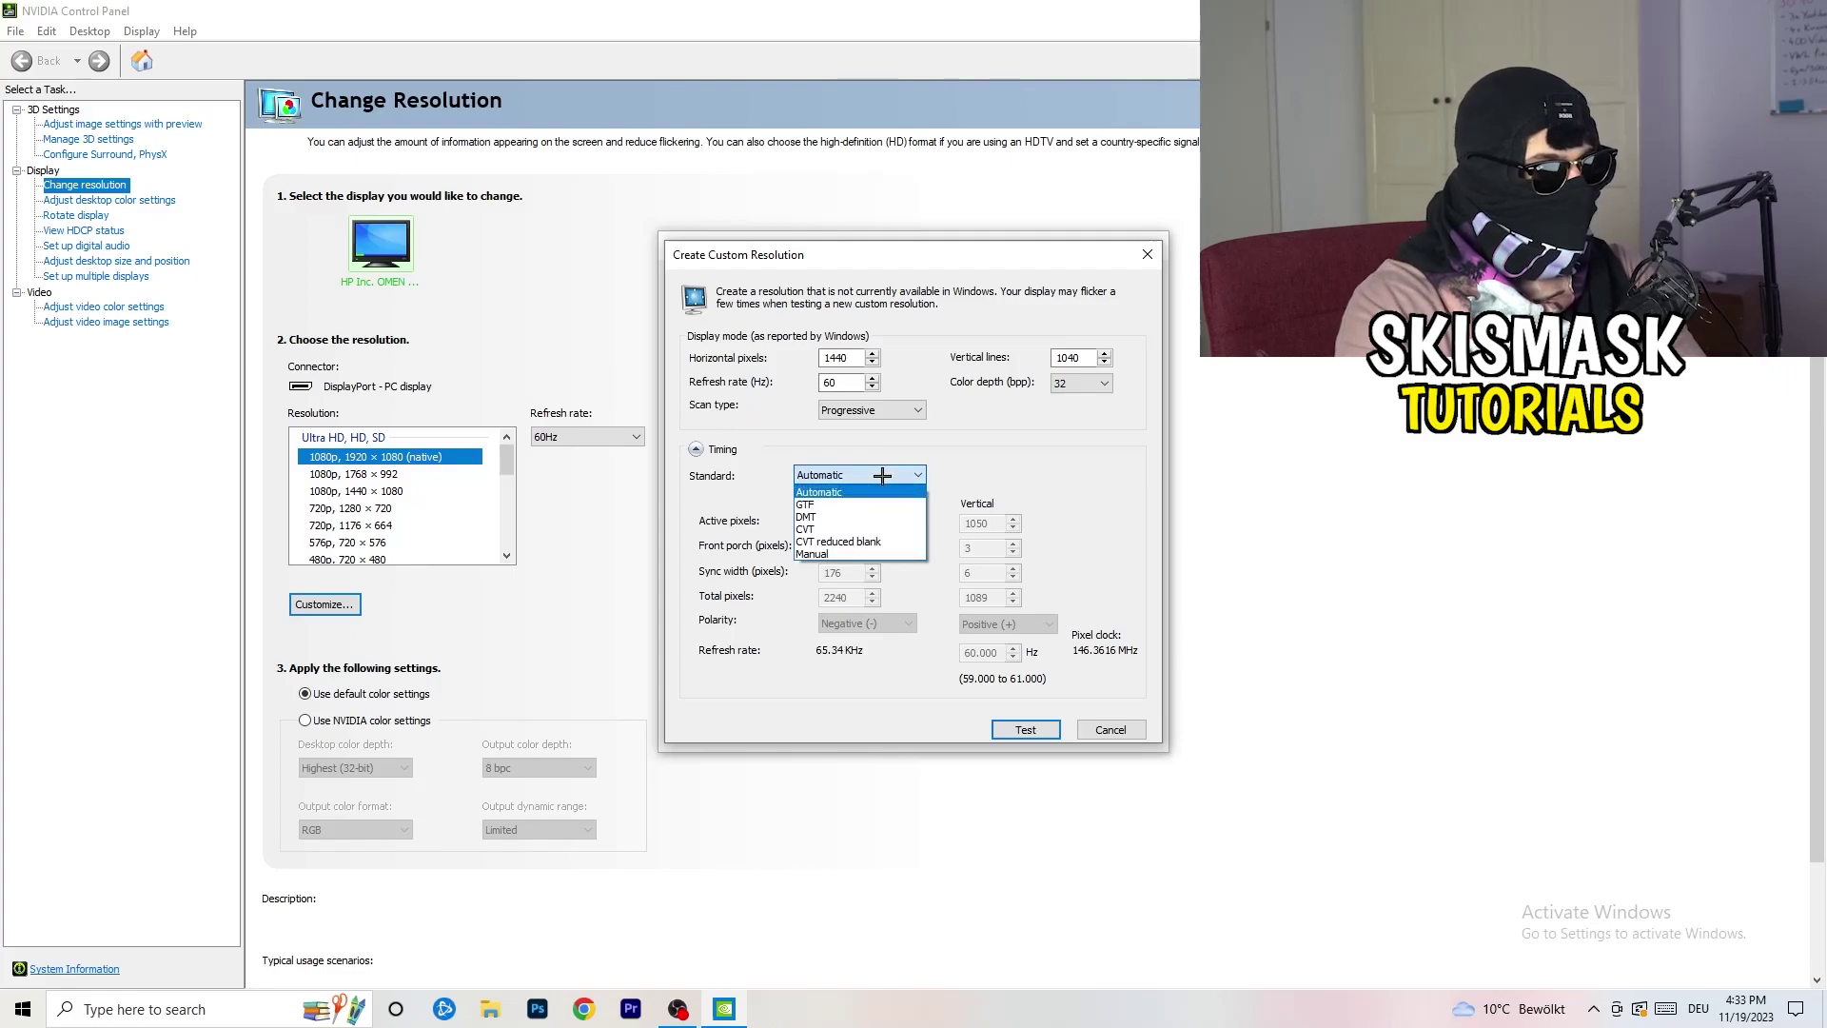
pyautogui.click(1004, 486)
pyautogui.click(851, 478)
pyautogui.click(1066, 473)
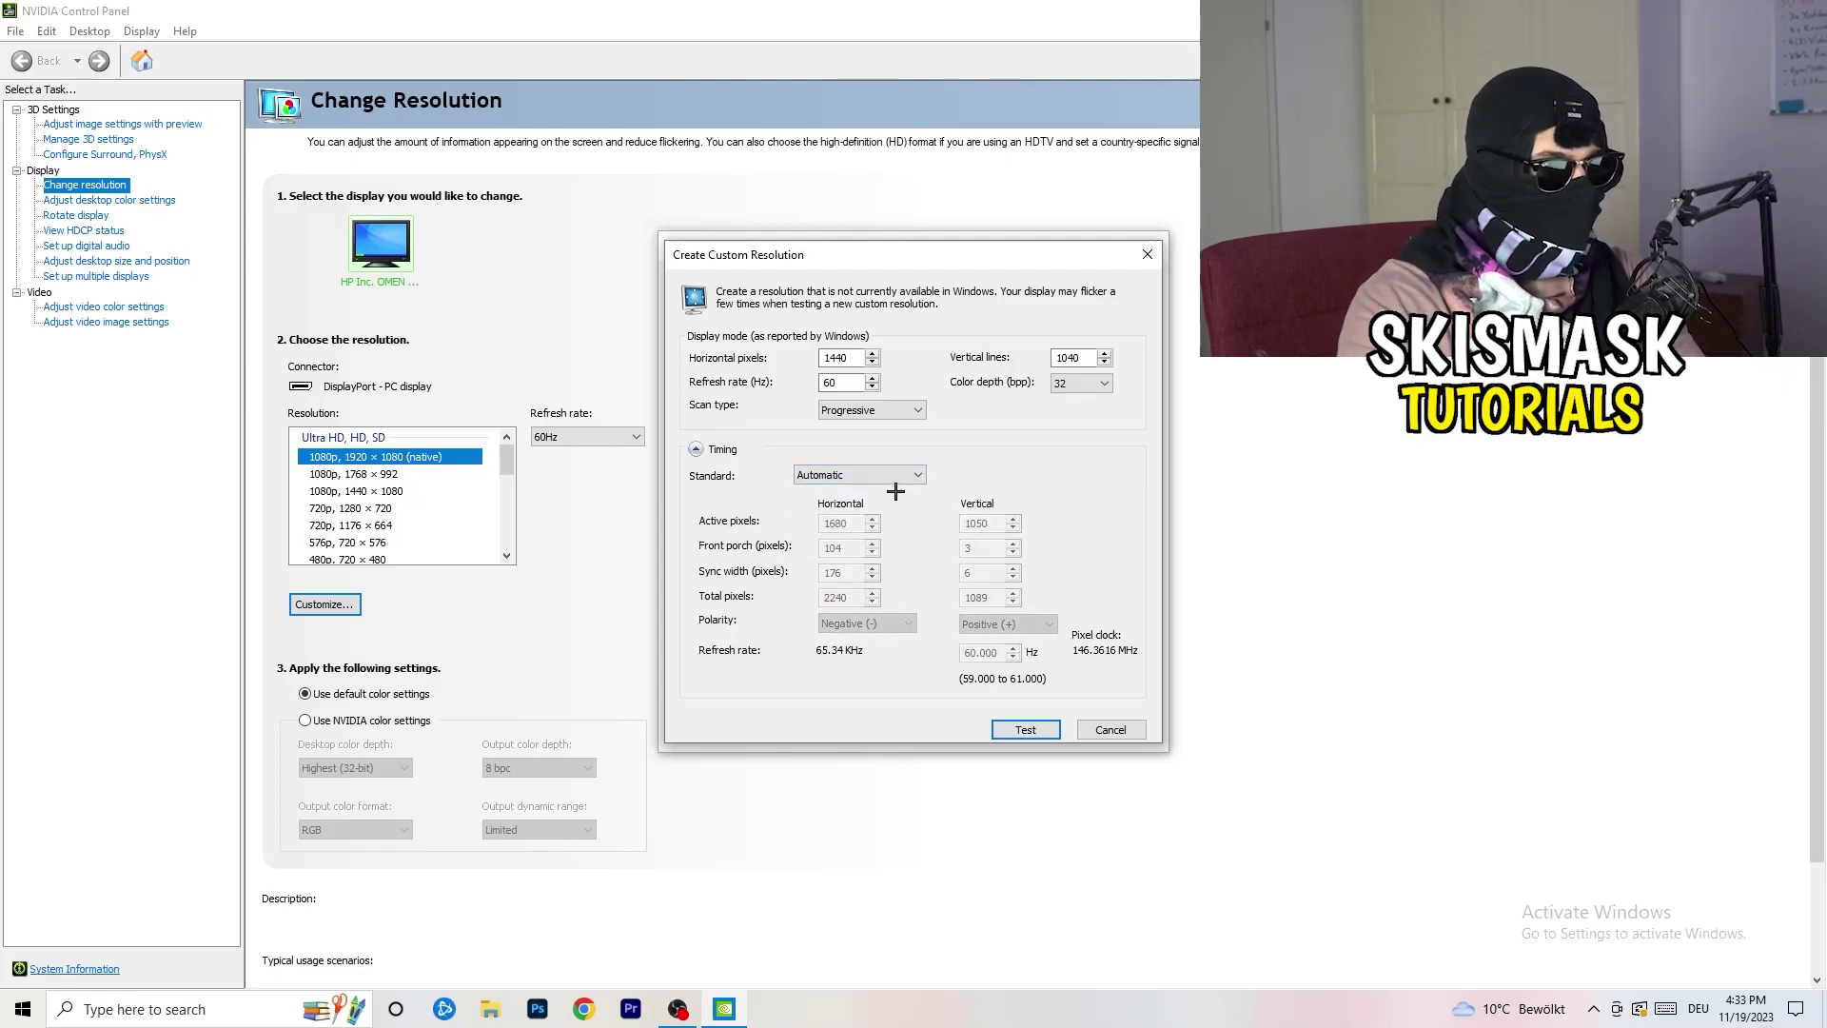
pyautogui.click(853, 475)
pyautogui.click(856, 553)
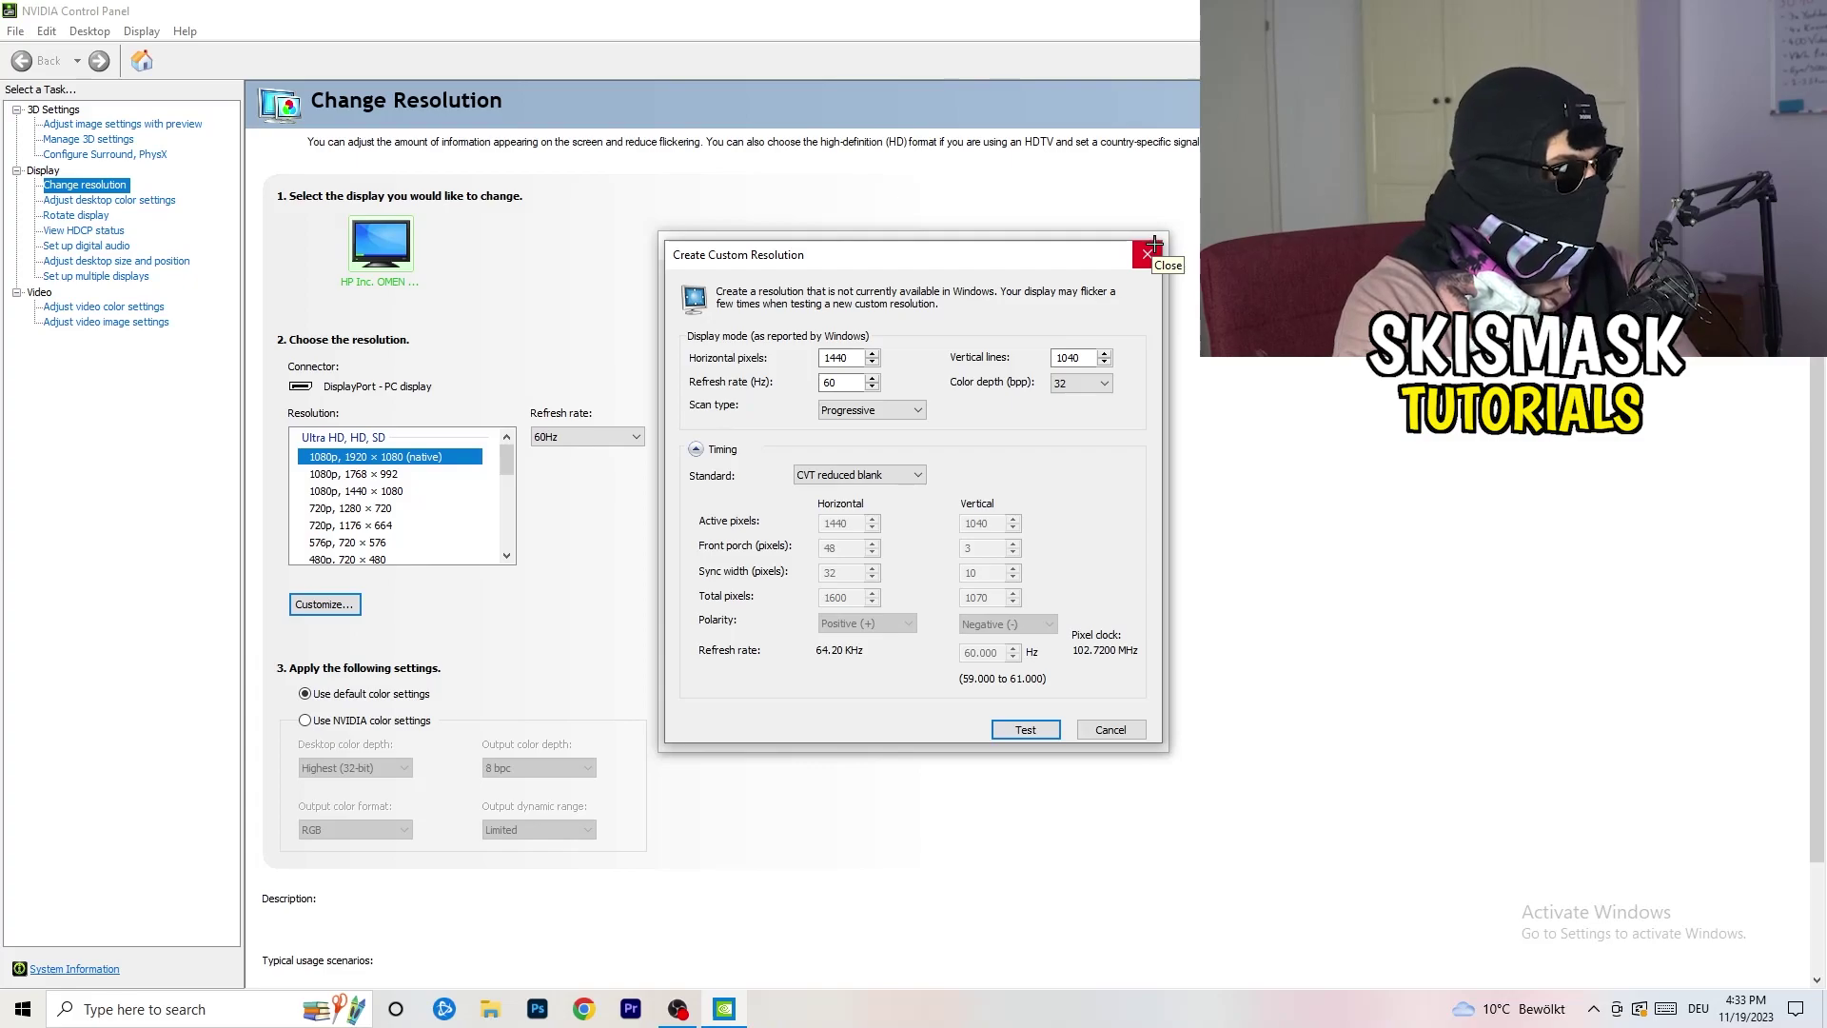
# Close the NVIDIA dialogs without saving and open Windows Settings from Start.
pyautogui.click(1154, 251)
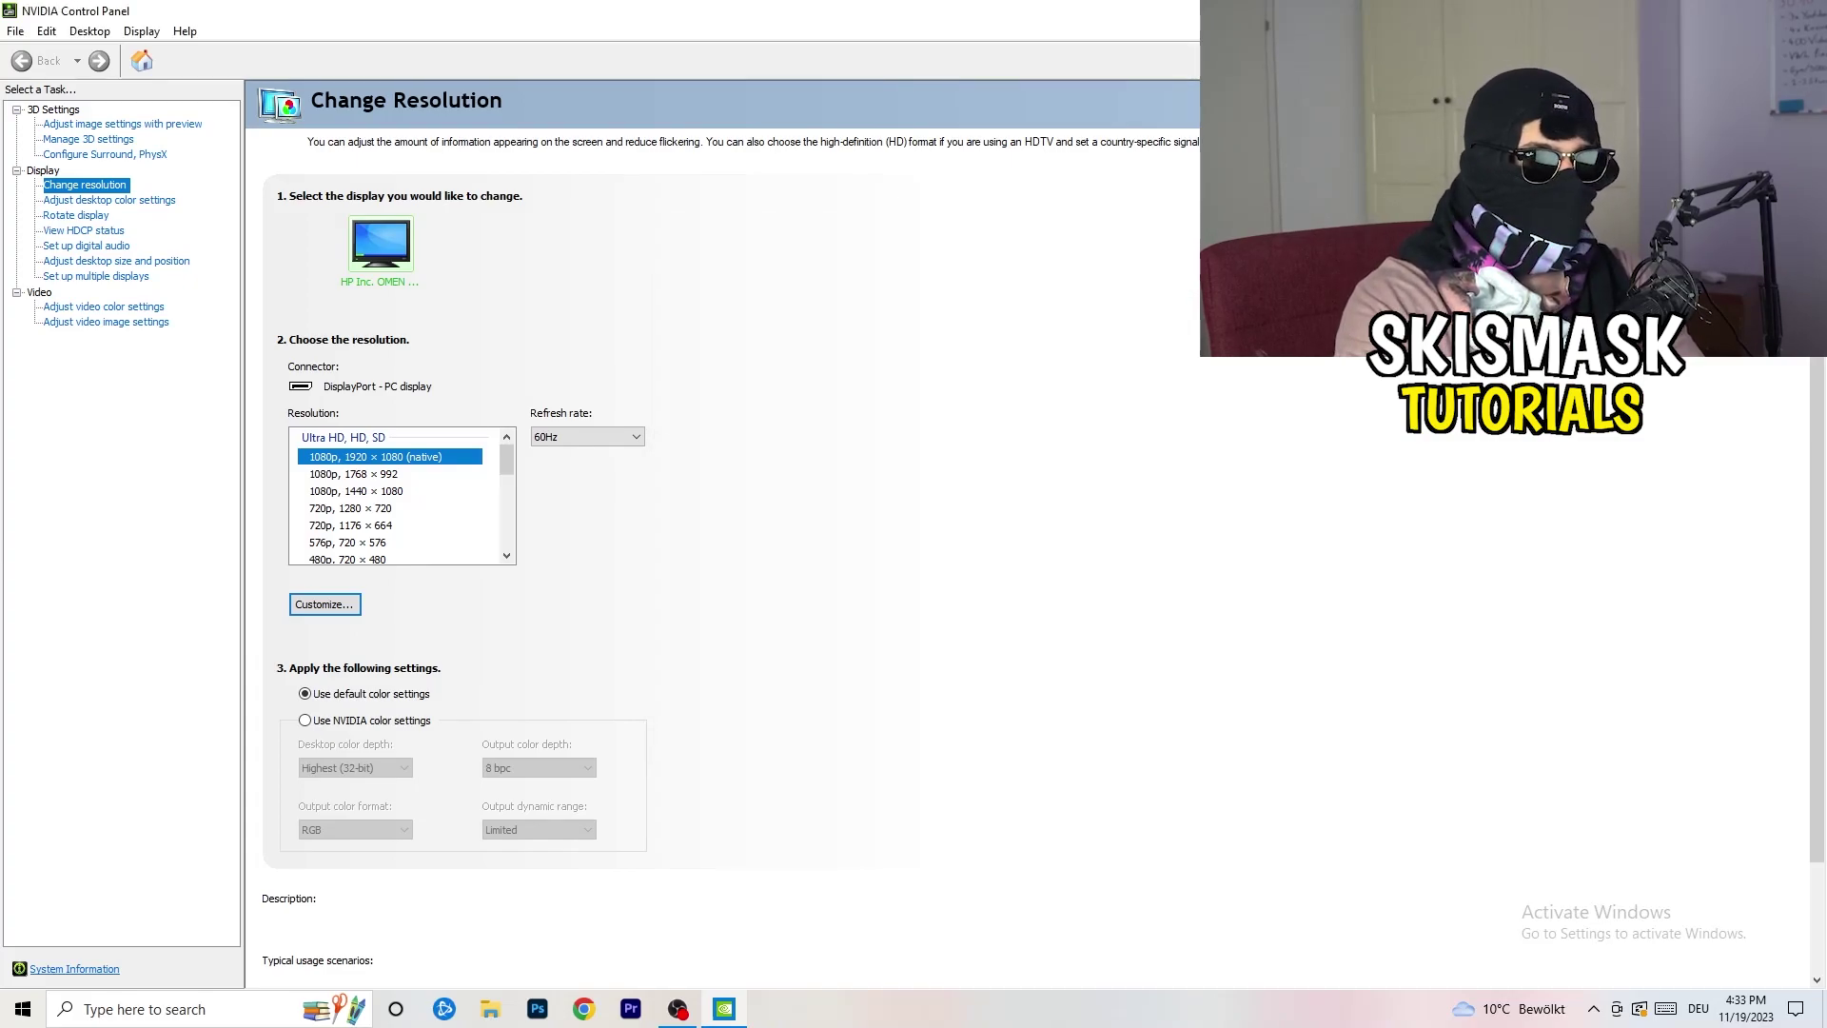
pyautogui.hotkey('alt', 'F4')
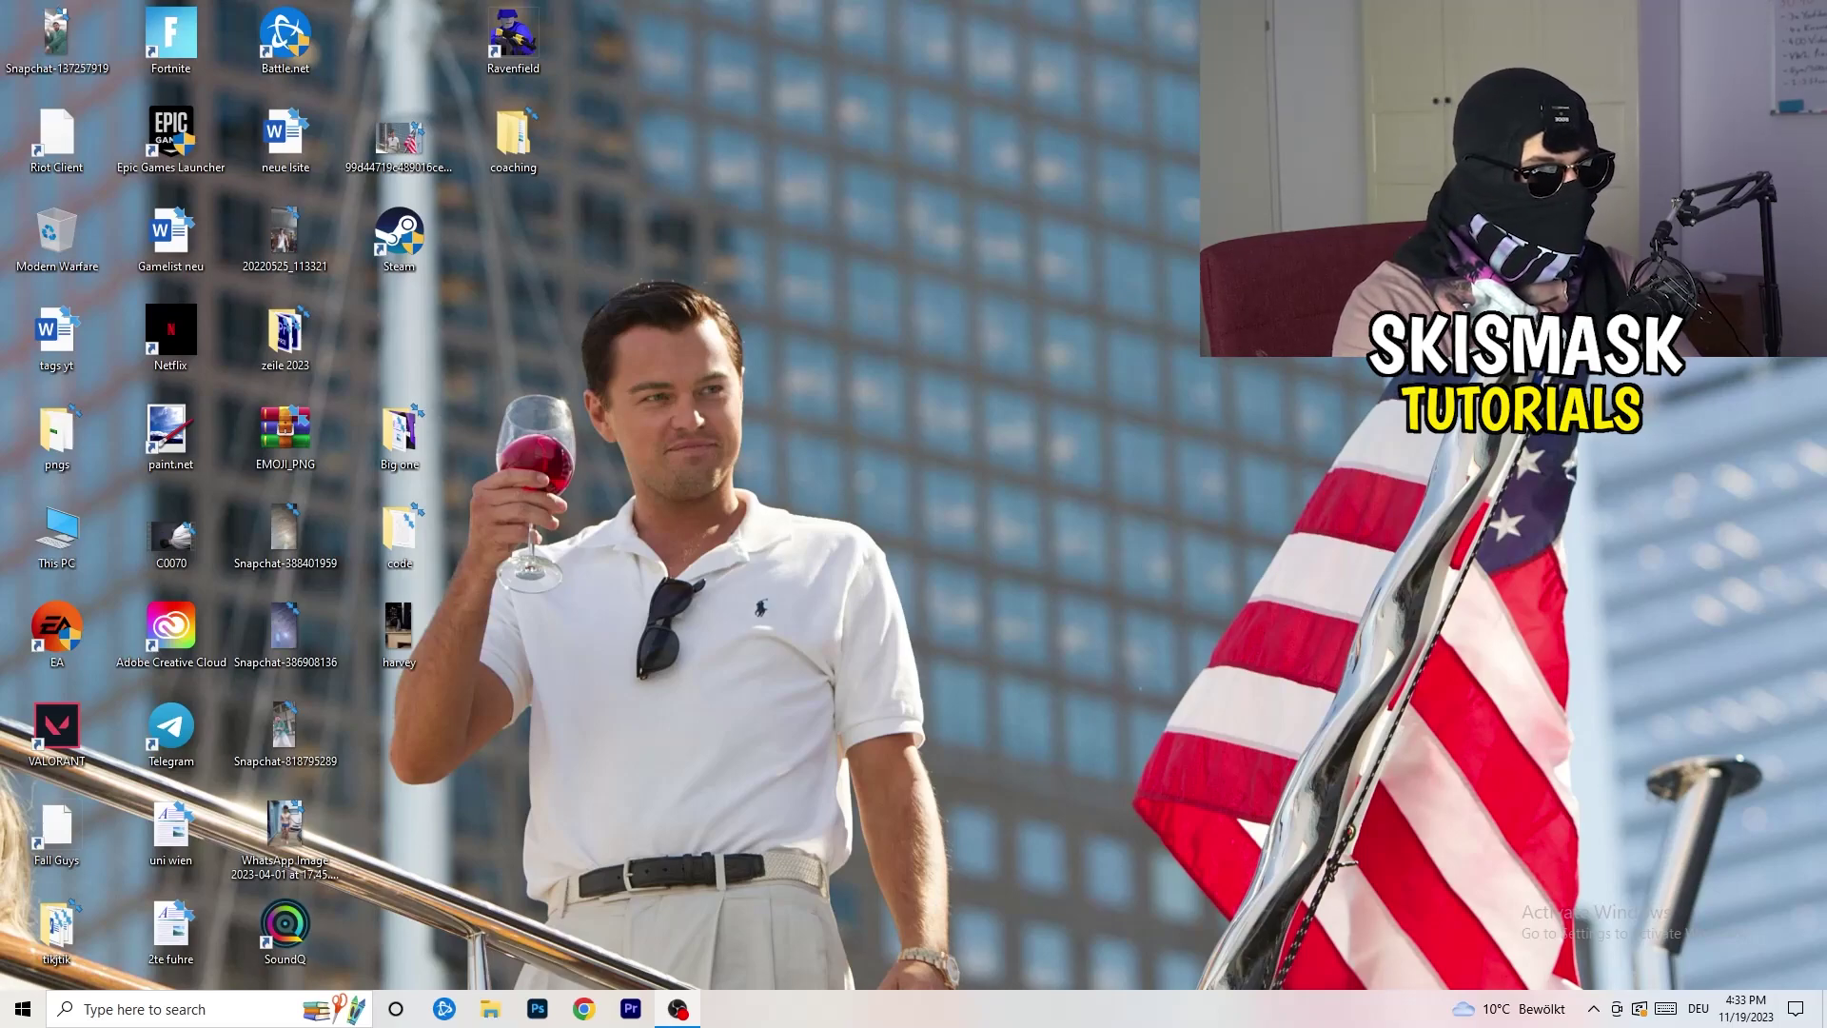
pyautogui.click(23, 1009)
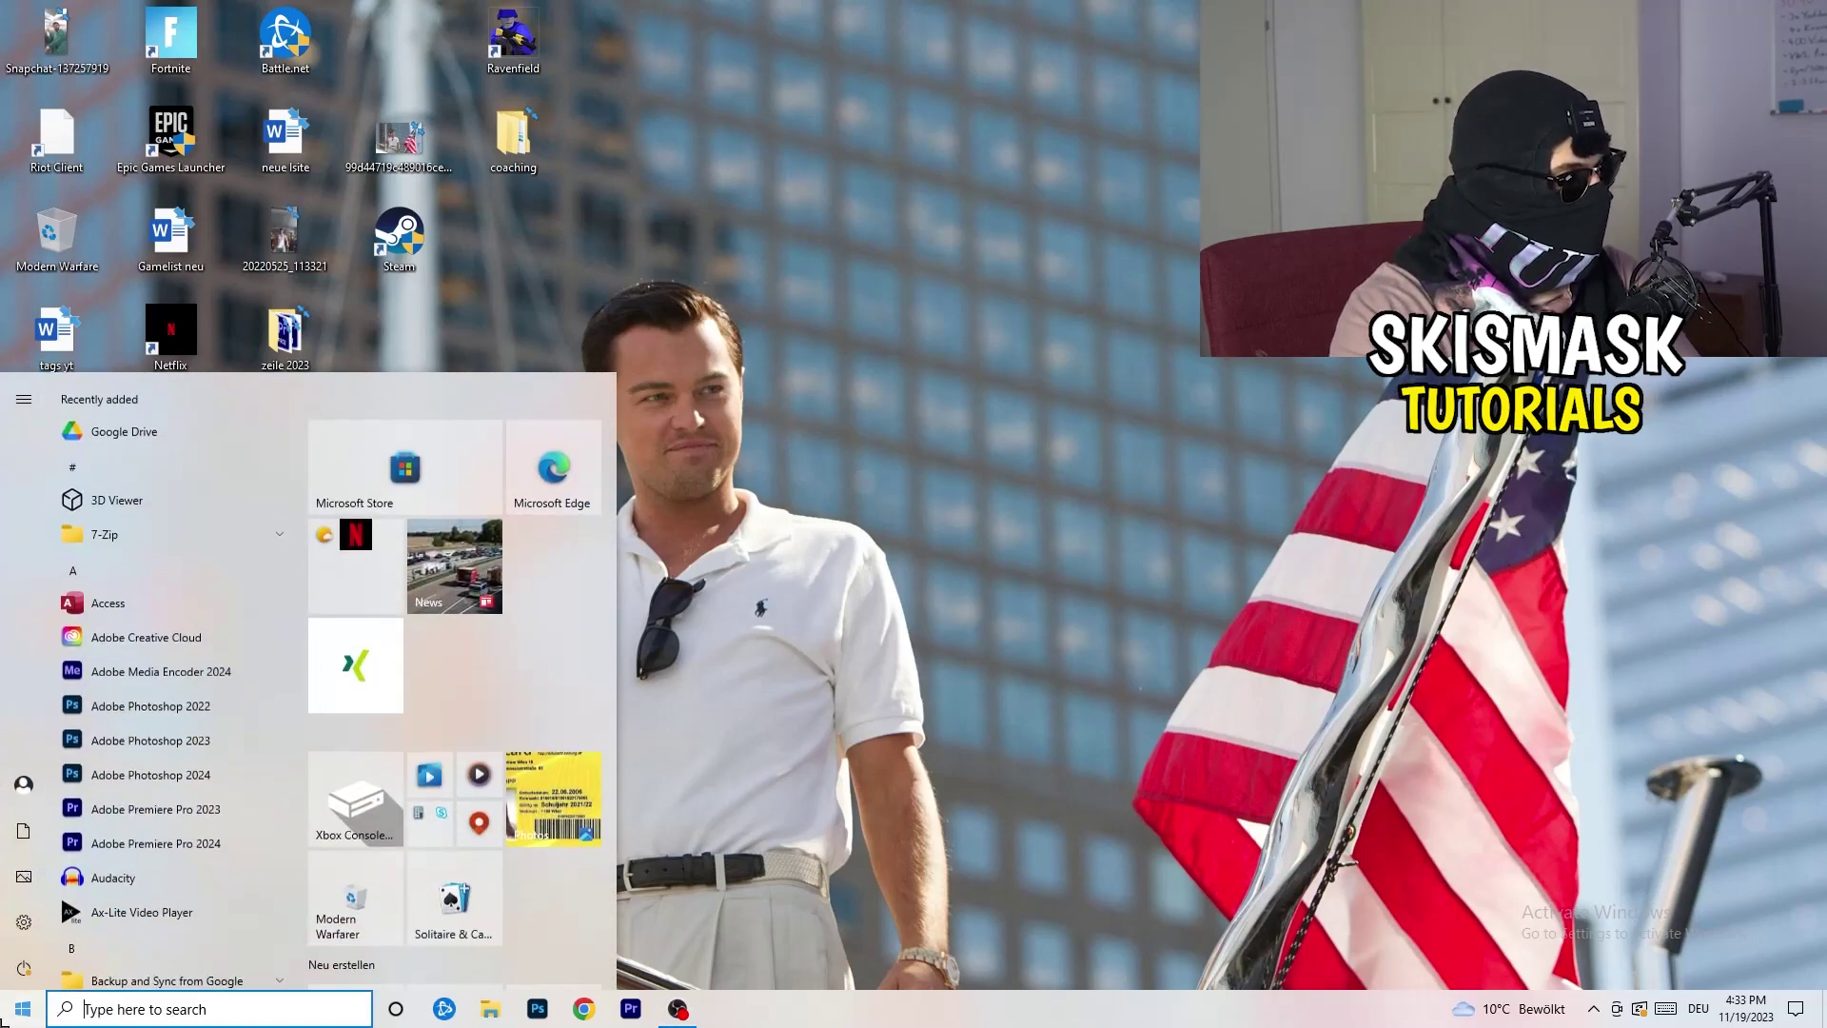
pyautogui.click(23, 921)
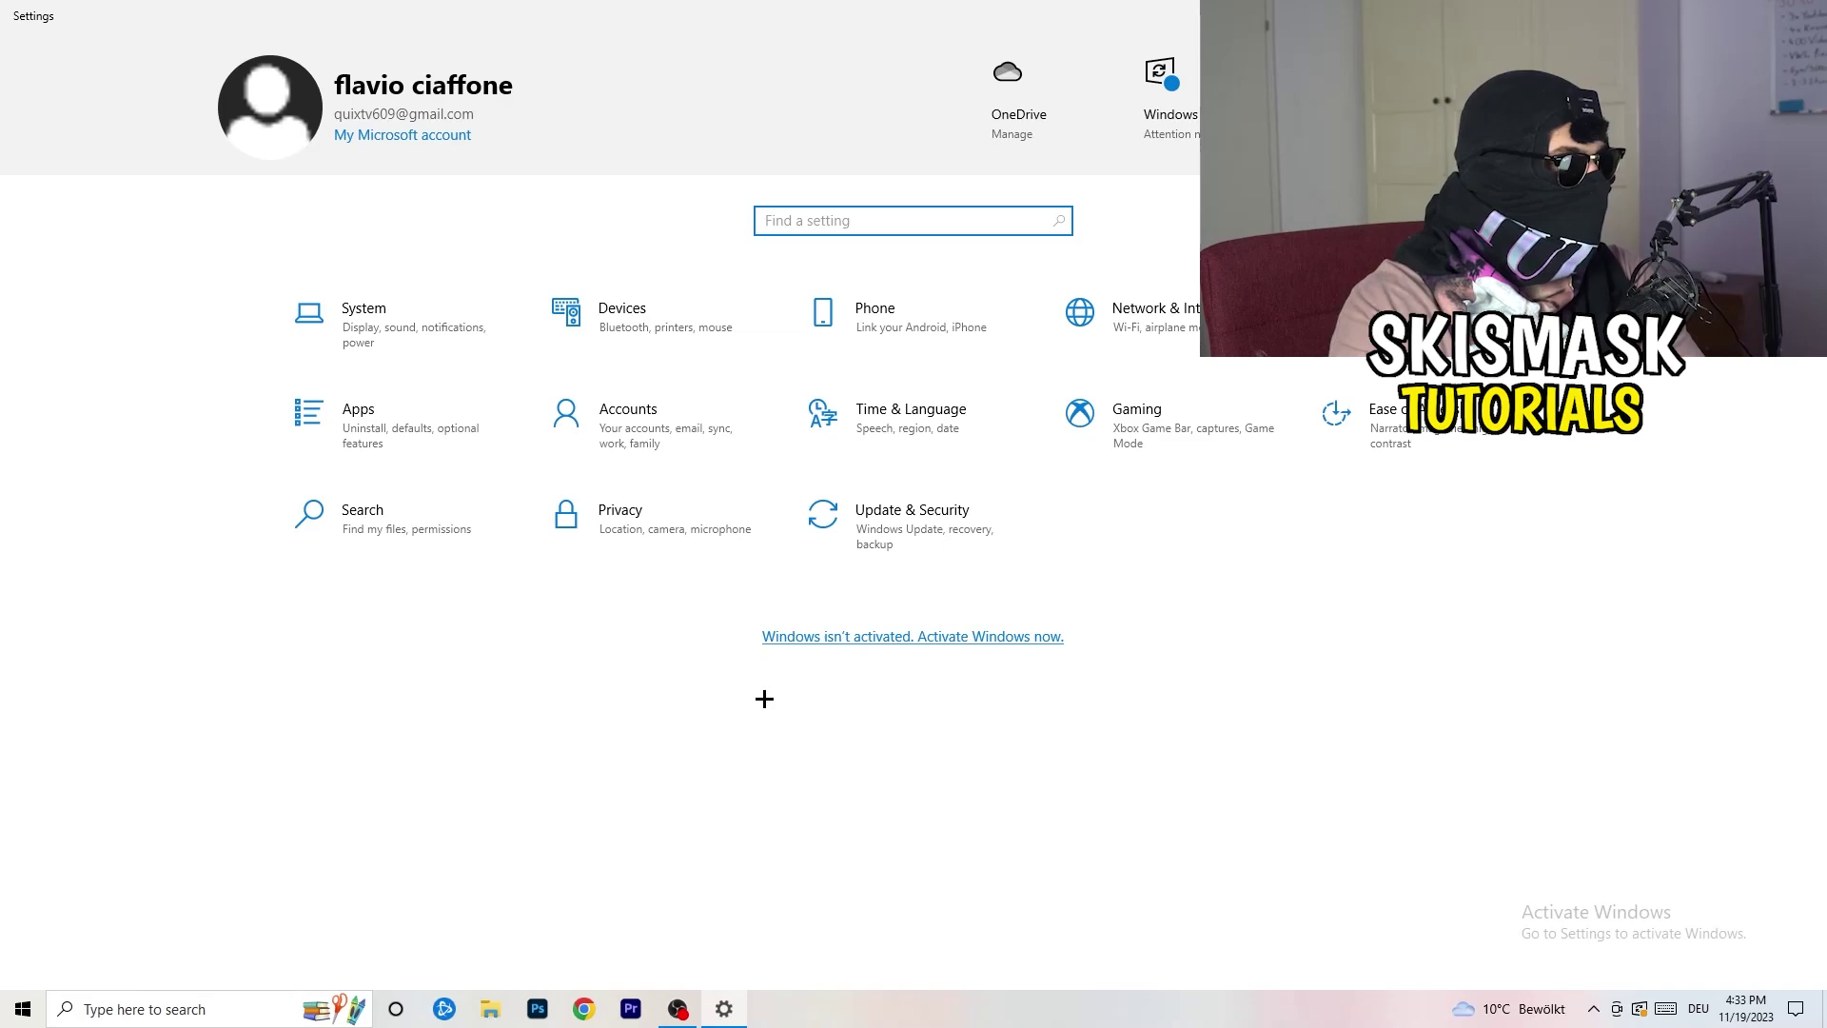
# On System > Display, keep 1920 × 1080 resolution and 100% (Recommended) scaling.
pyautogui.click(400, 350)
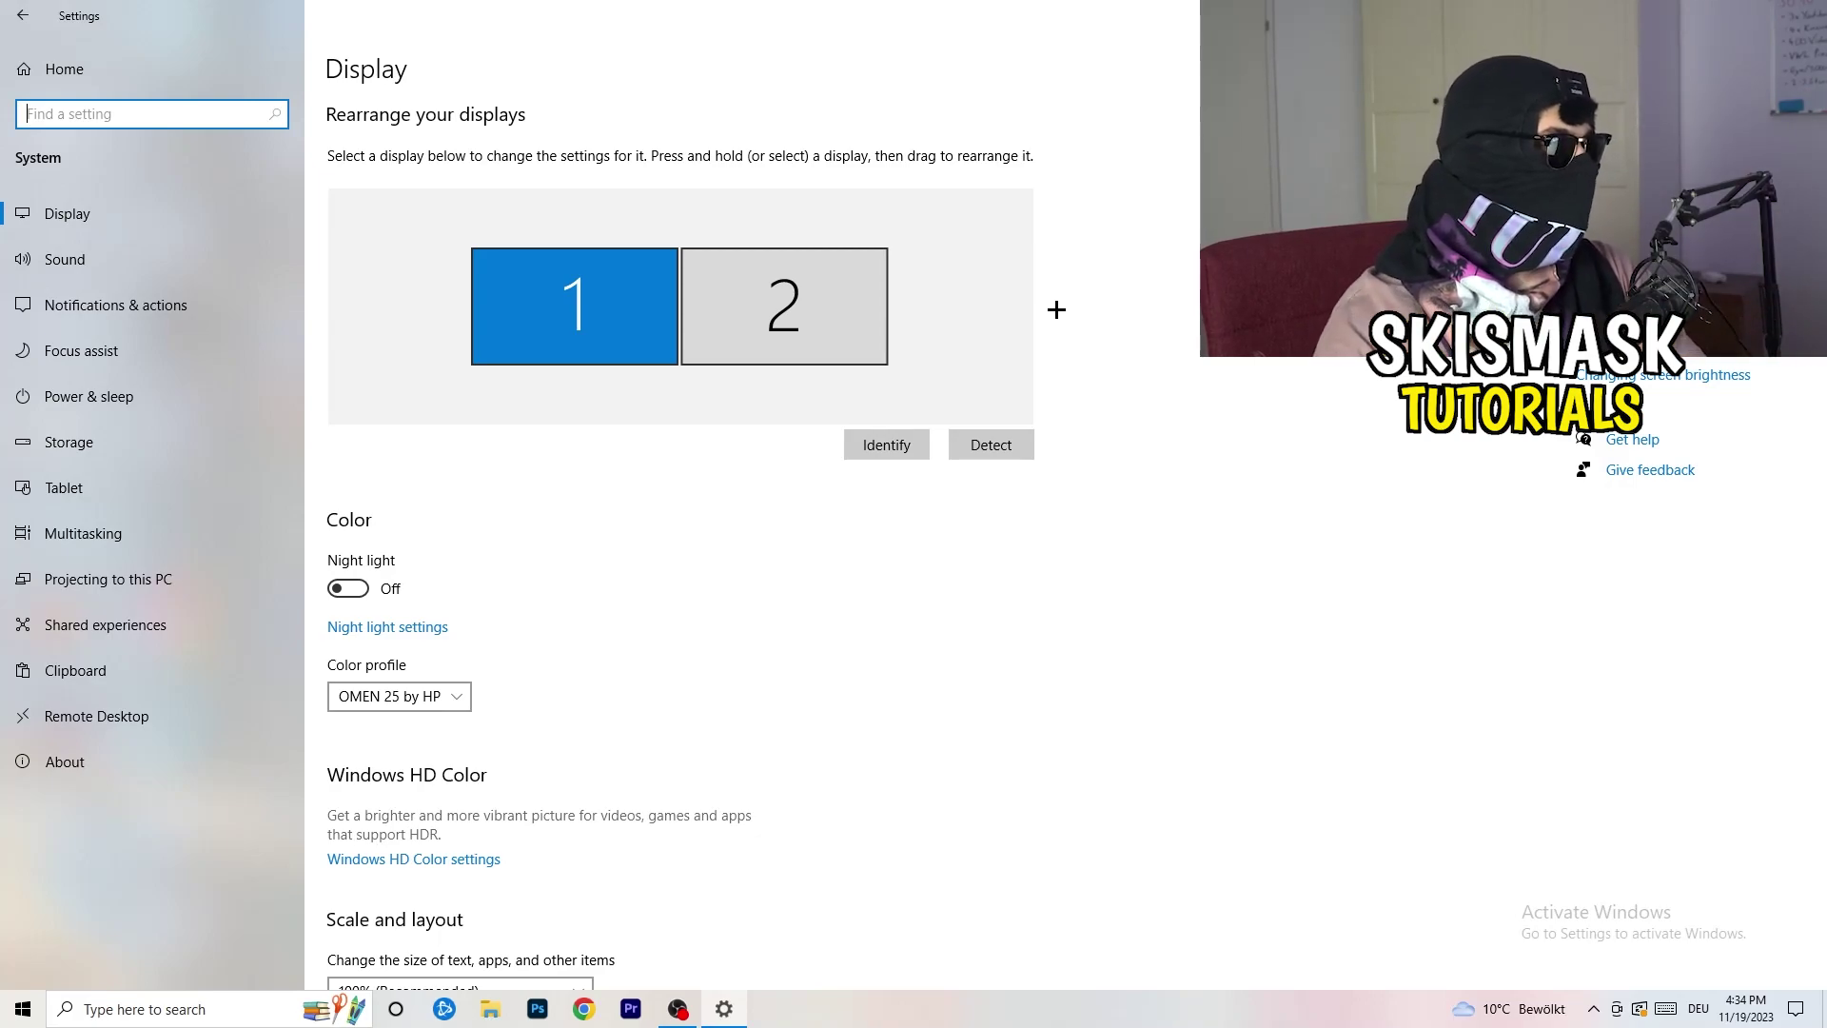
pyautogui.scroll(-5, 609, 466)
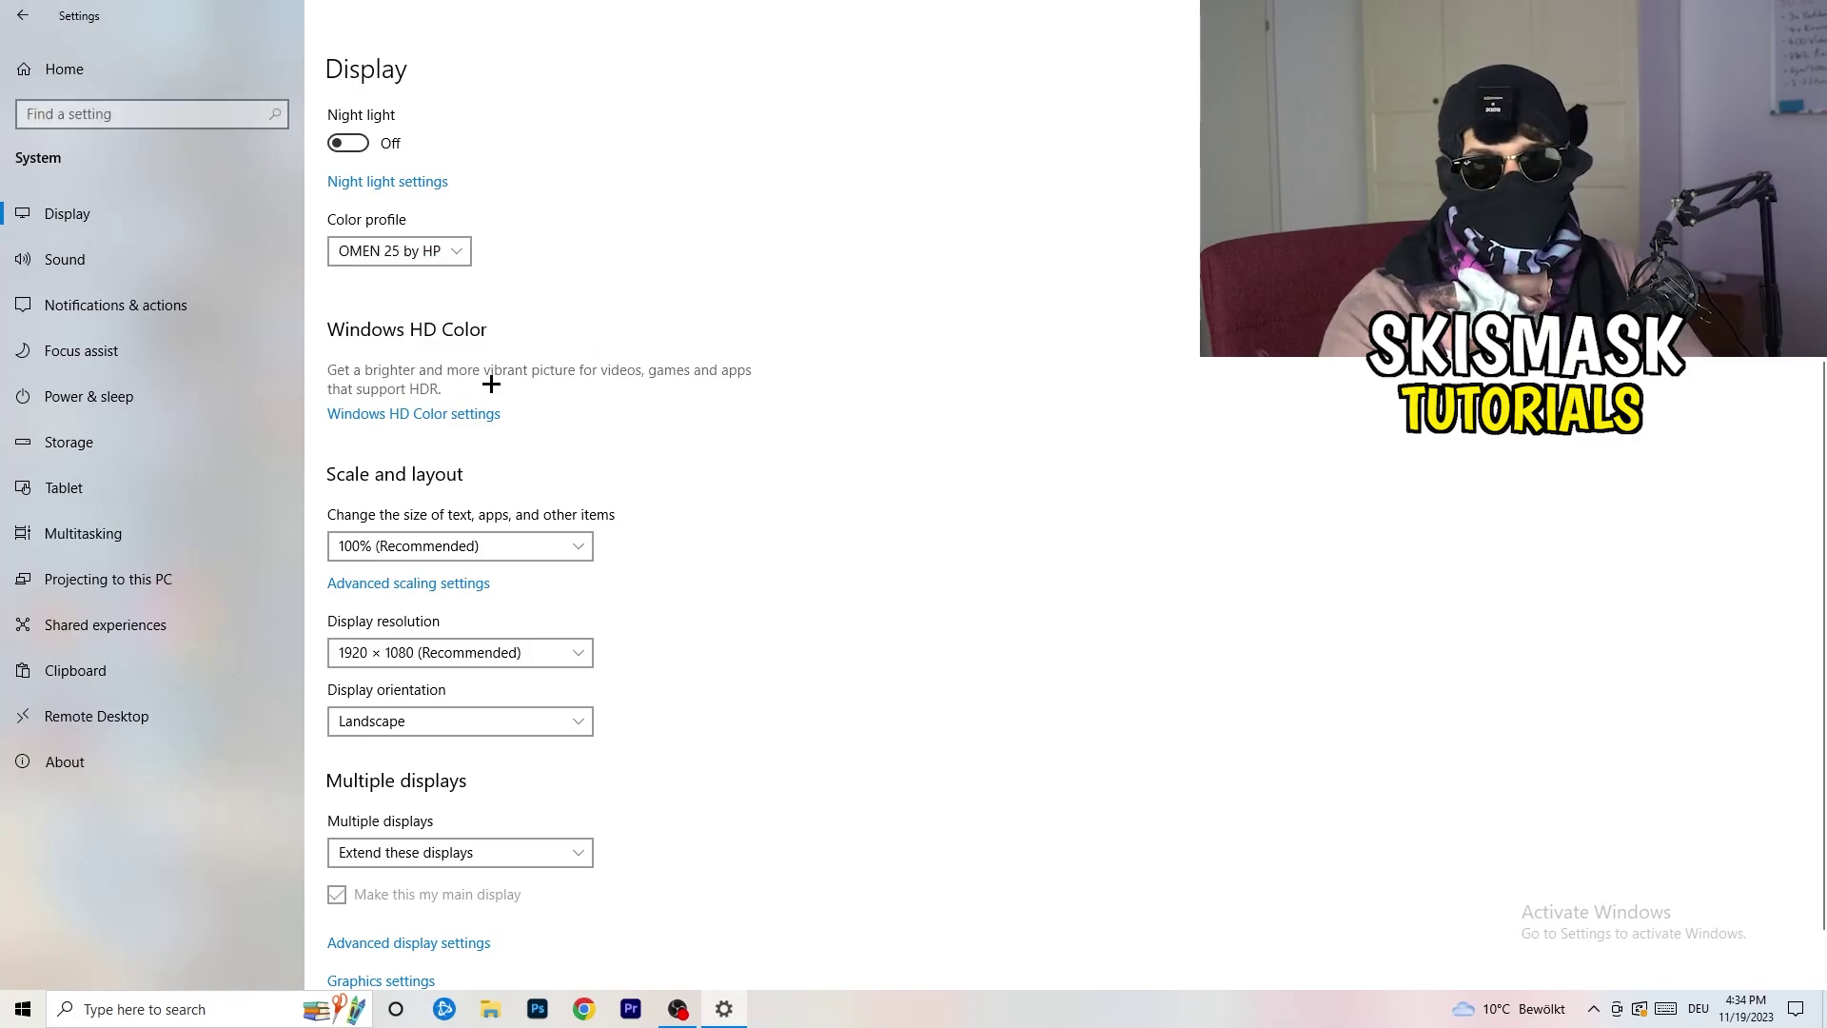
pyautogui.scroll(-1, 465, 396)
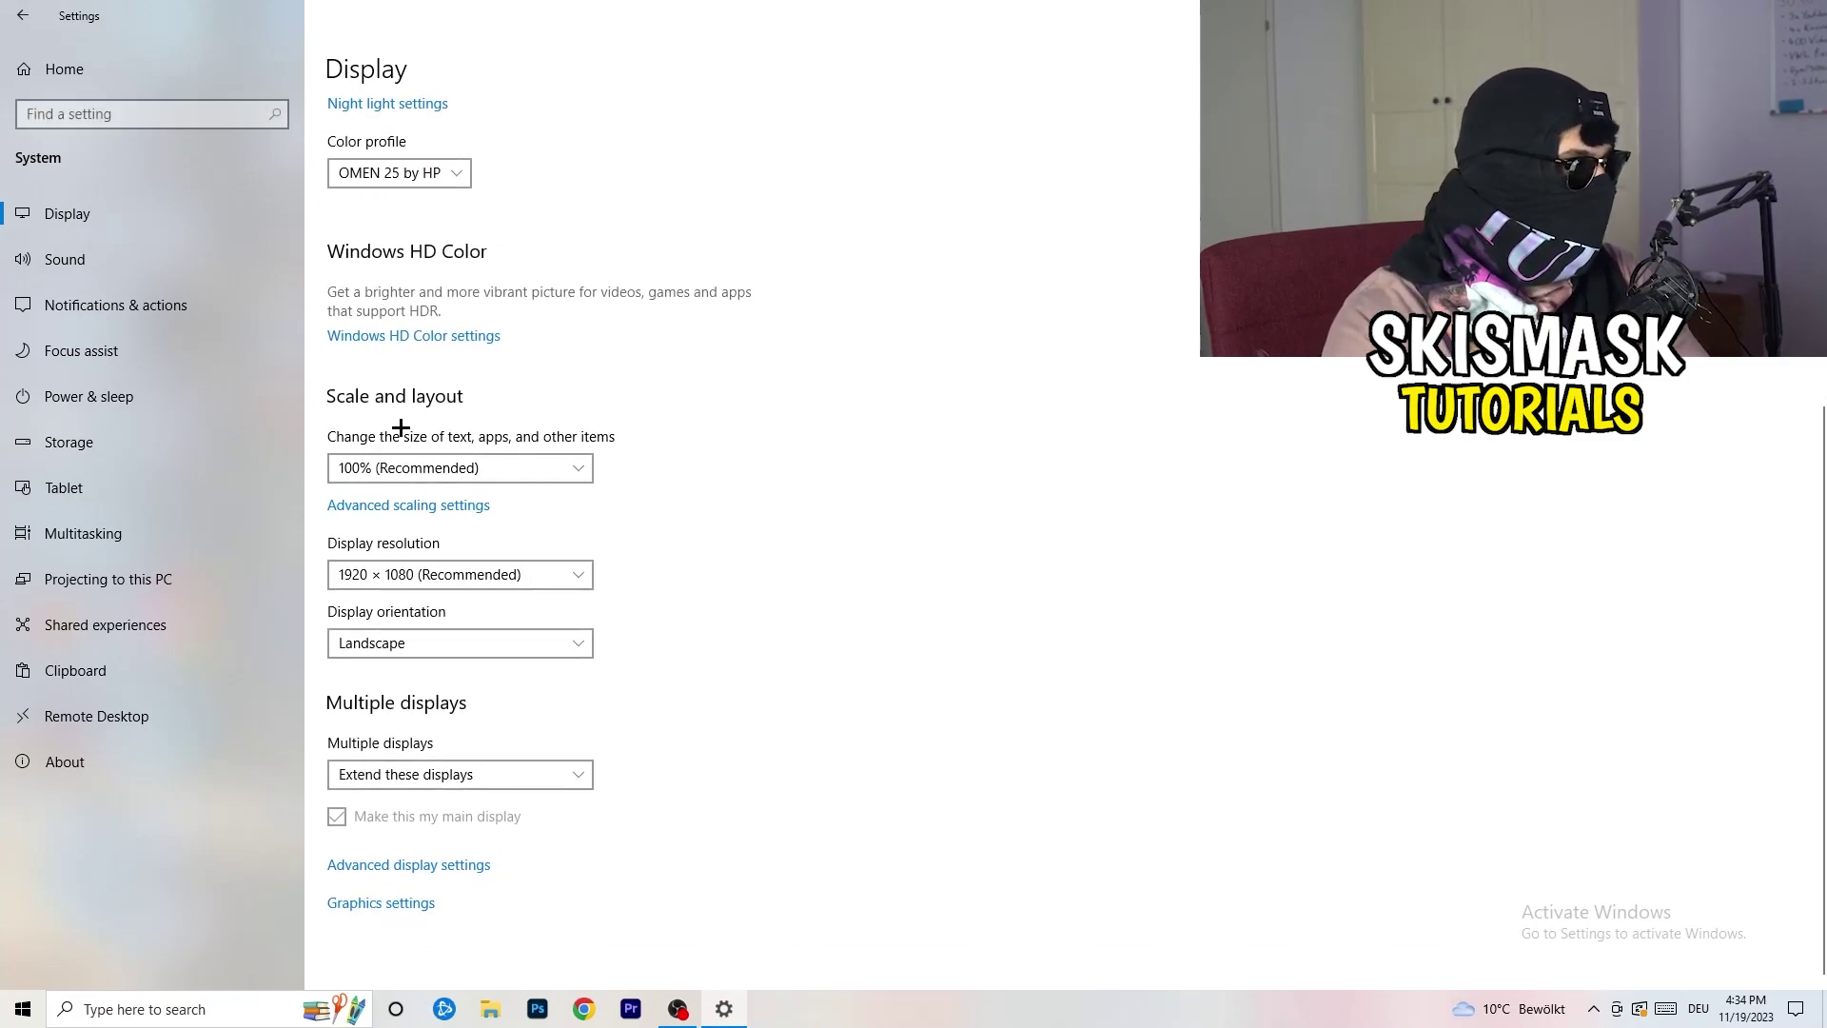
pyautogui.click(563, 466)
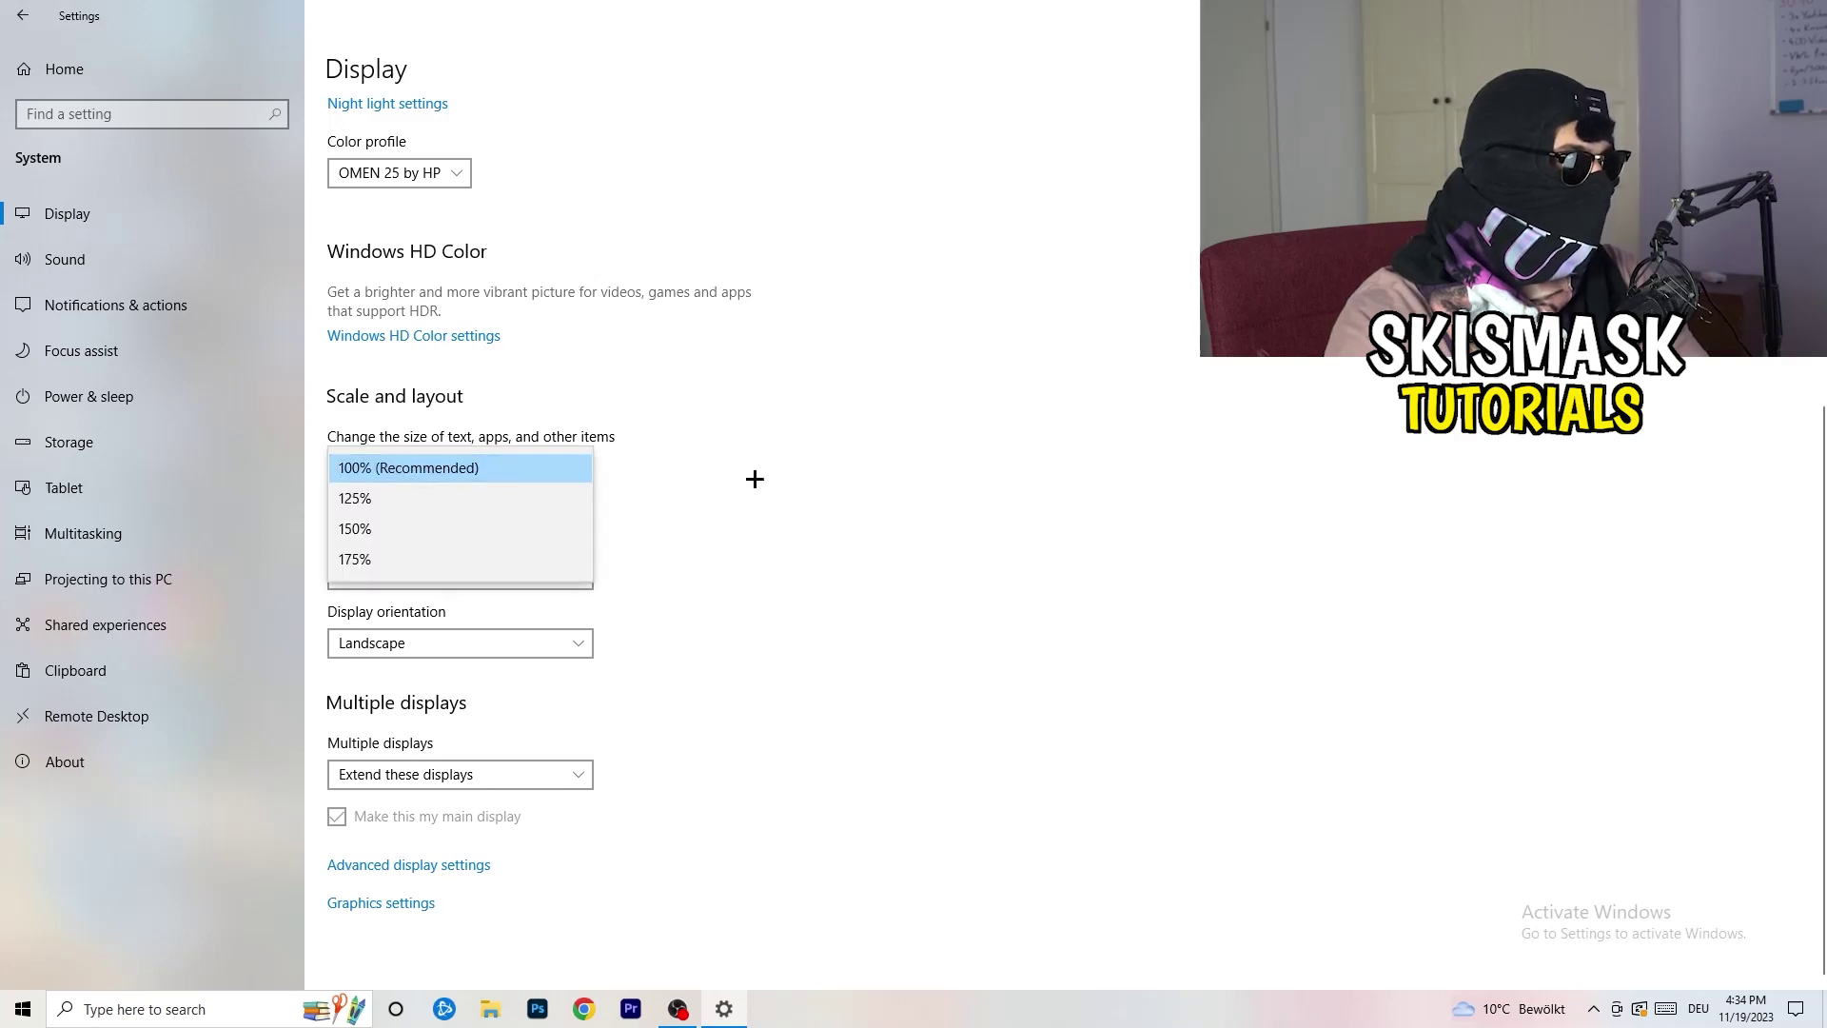
pyautogui.click(896, 447)
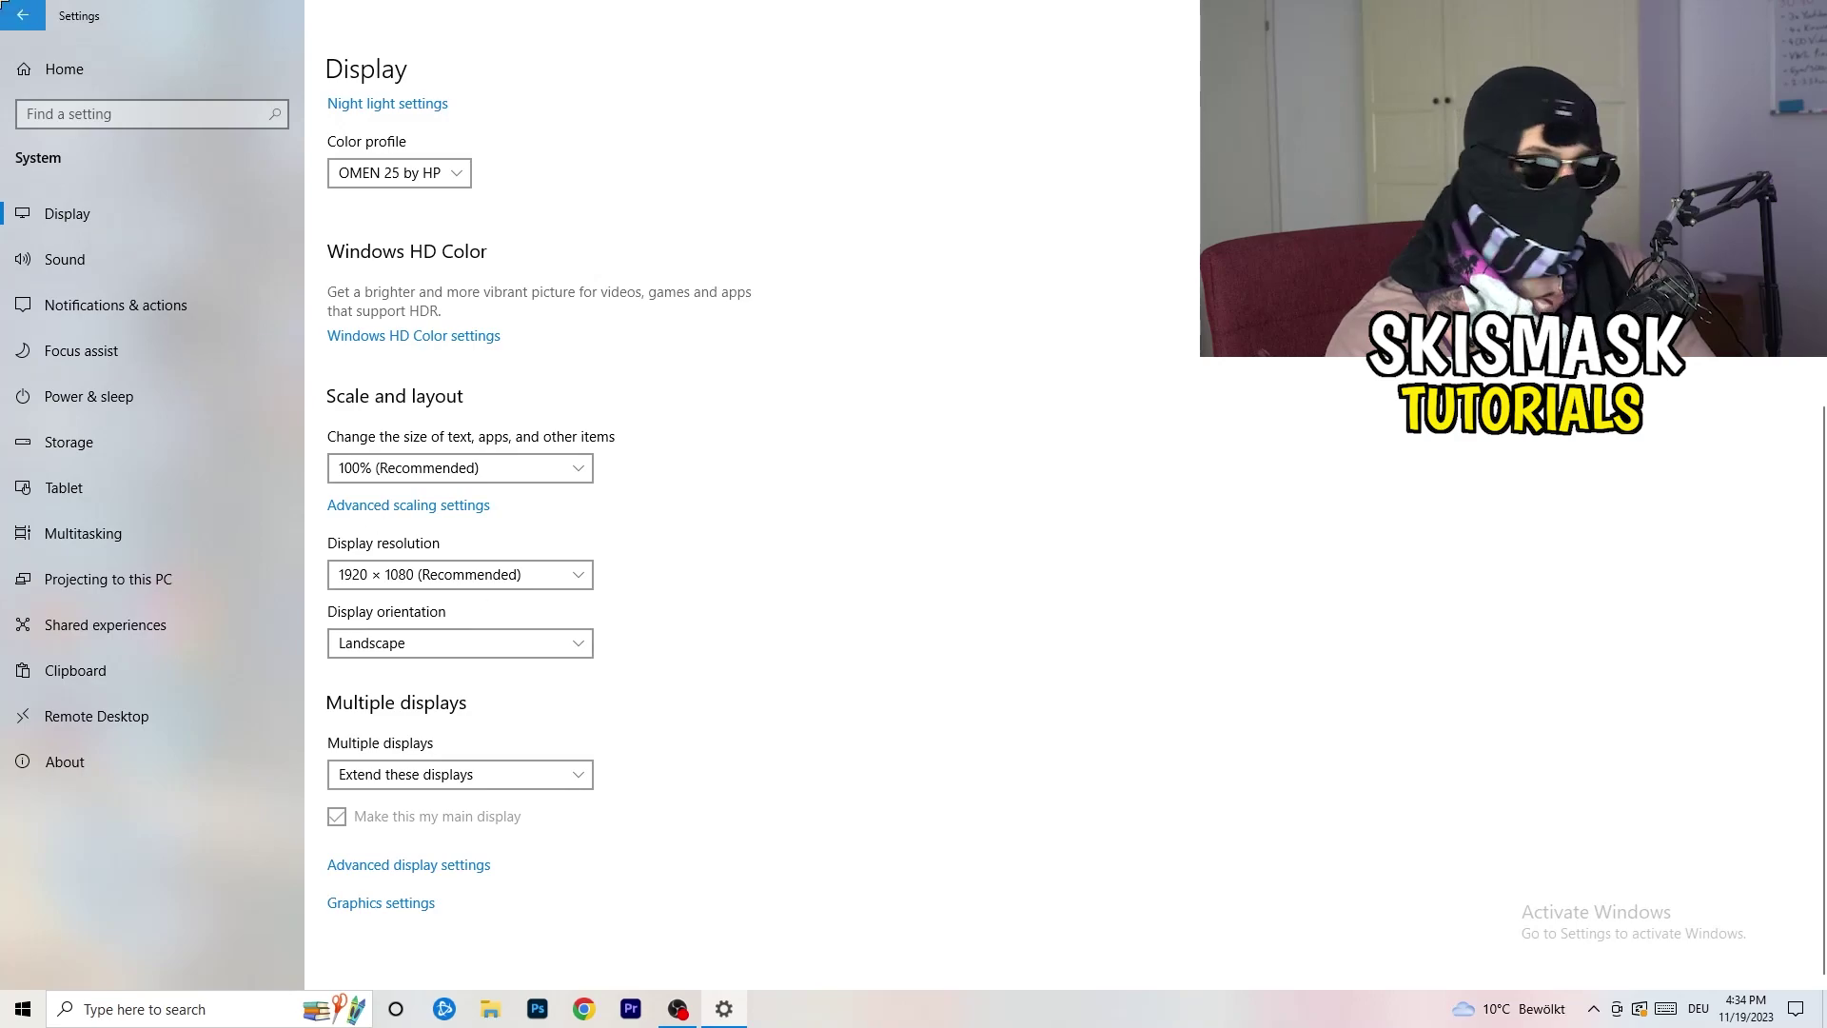
# Confirm Xbox Game Bar is off under Gaming and review the Game Mode settings.
pyautogui.click(21, 15)
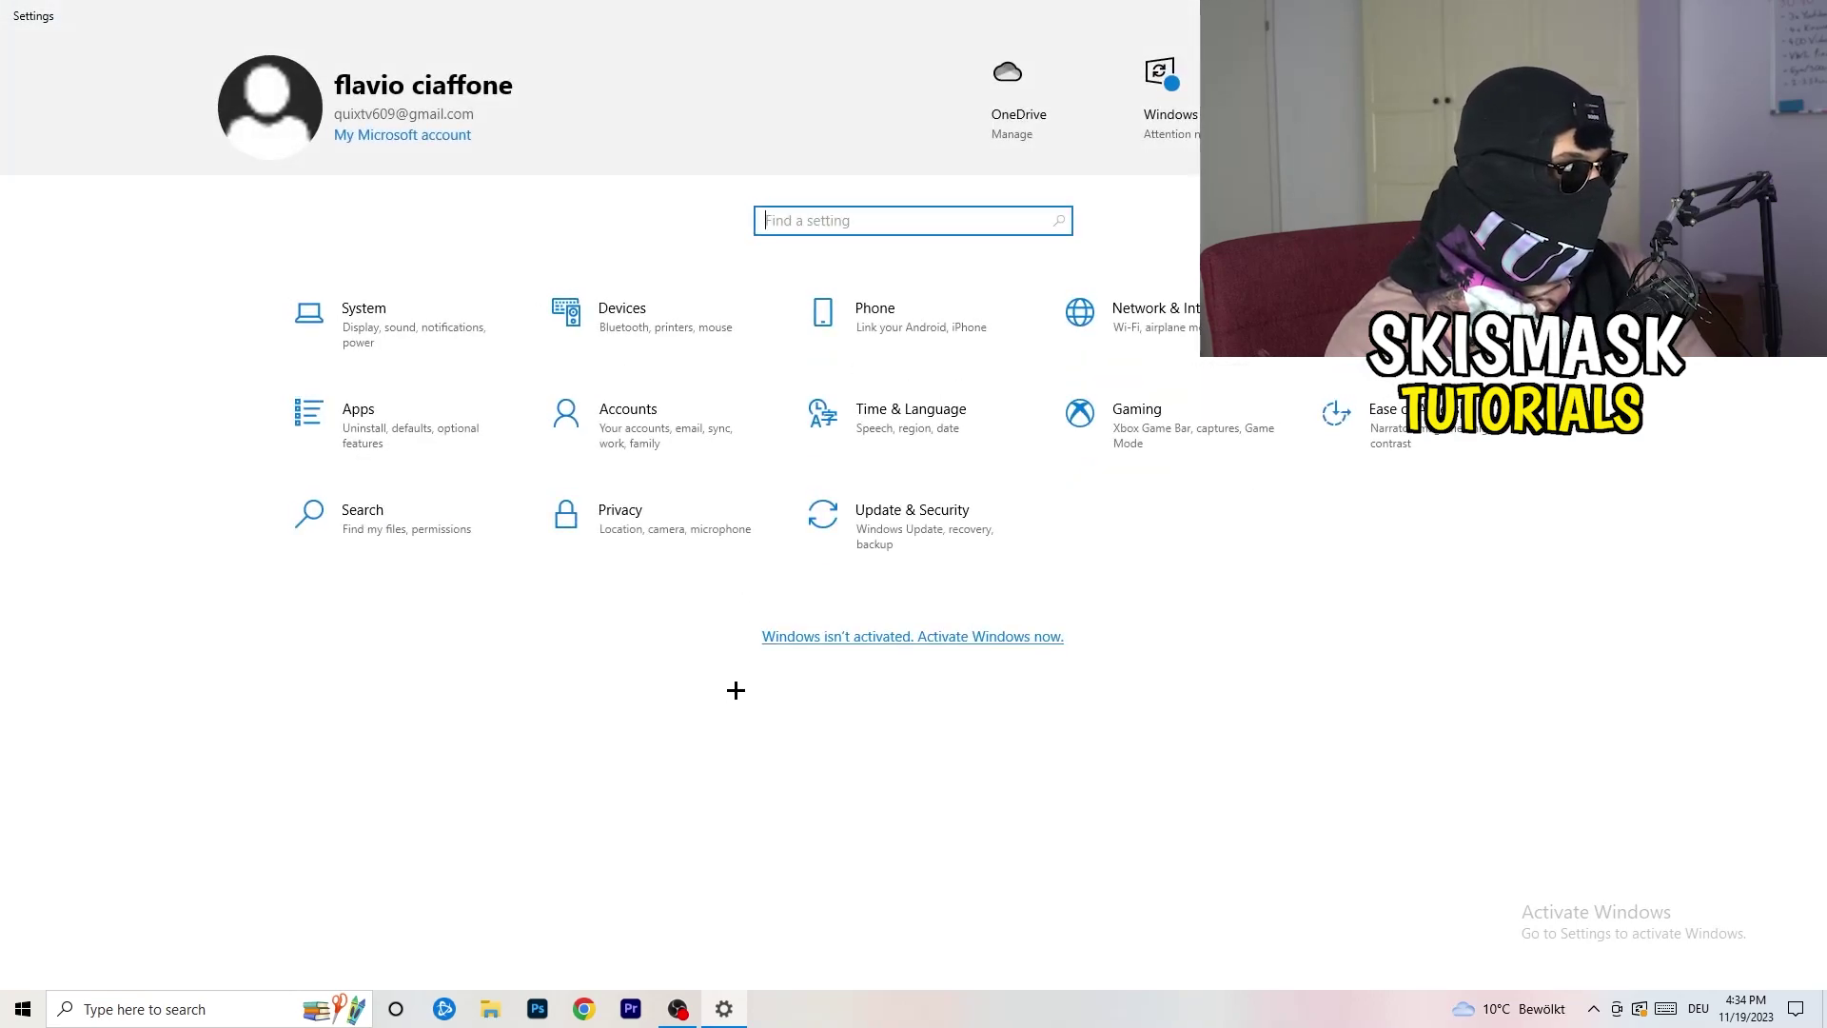
pyautogui.click(1220, 452)
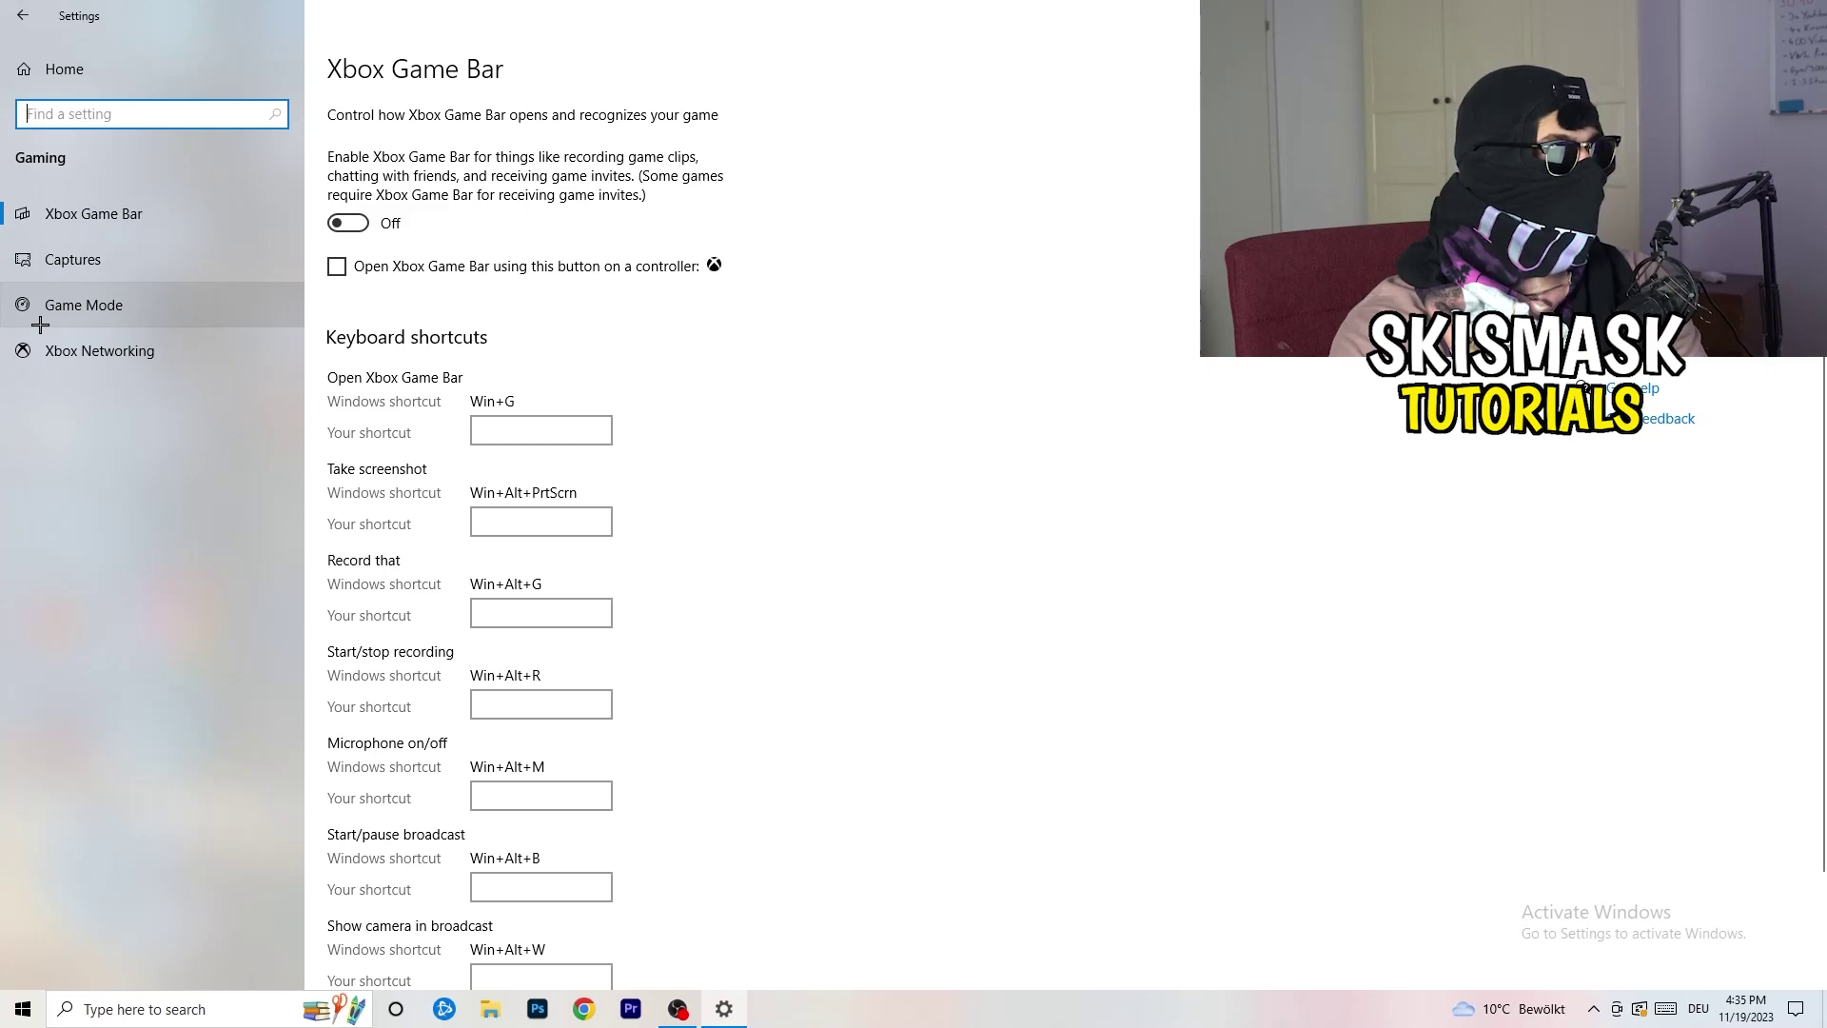
pyautogui.click(162, 295)
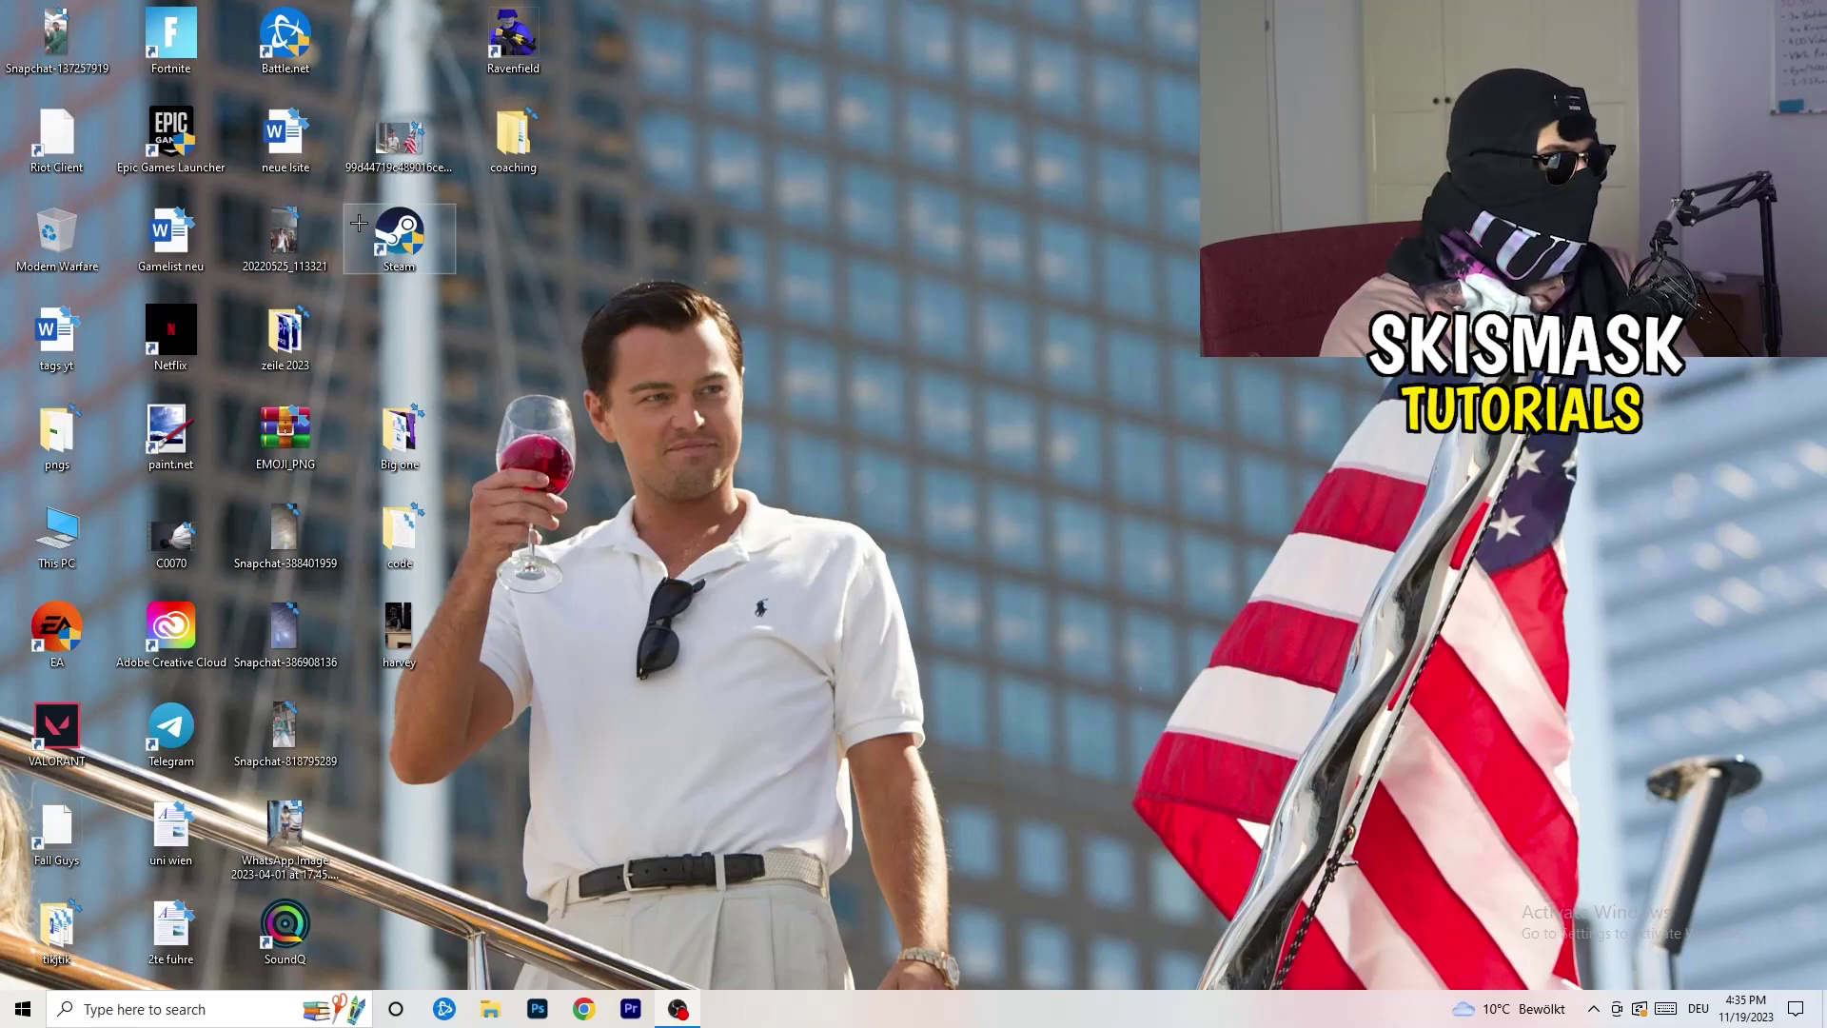
# In the Steam shortcut's Properties, enable Windows 8 compatibility mode and Run as administrator.
pyautogui.moveTo(399, 238); pyautogui.dragTo(971, 338)
pyautogui.rightClick(978, 331)
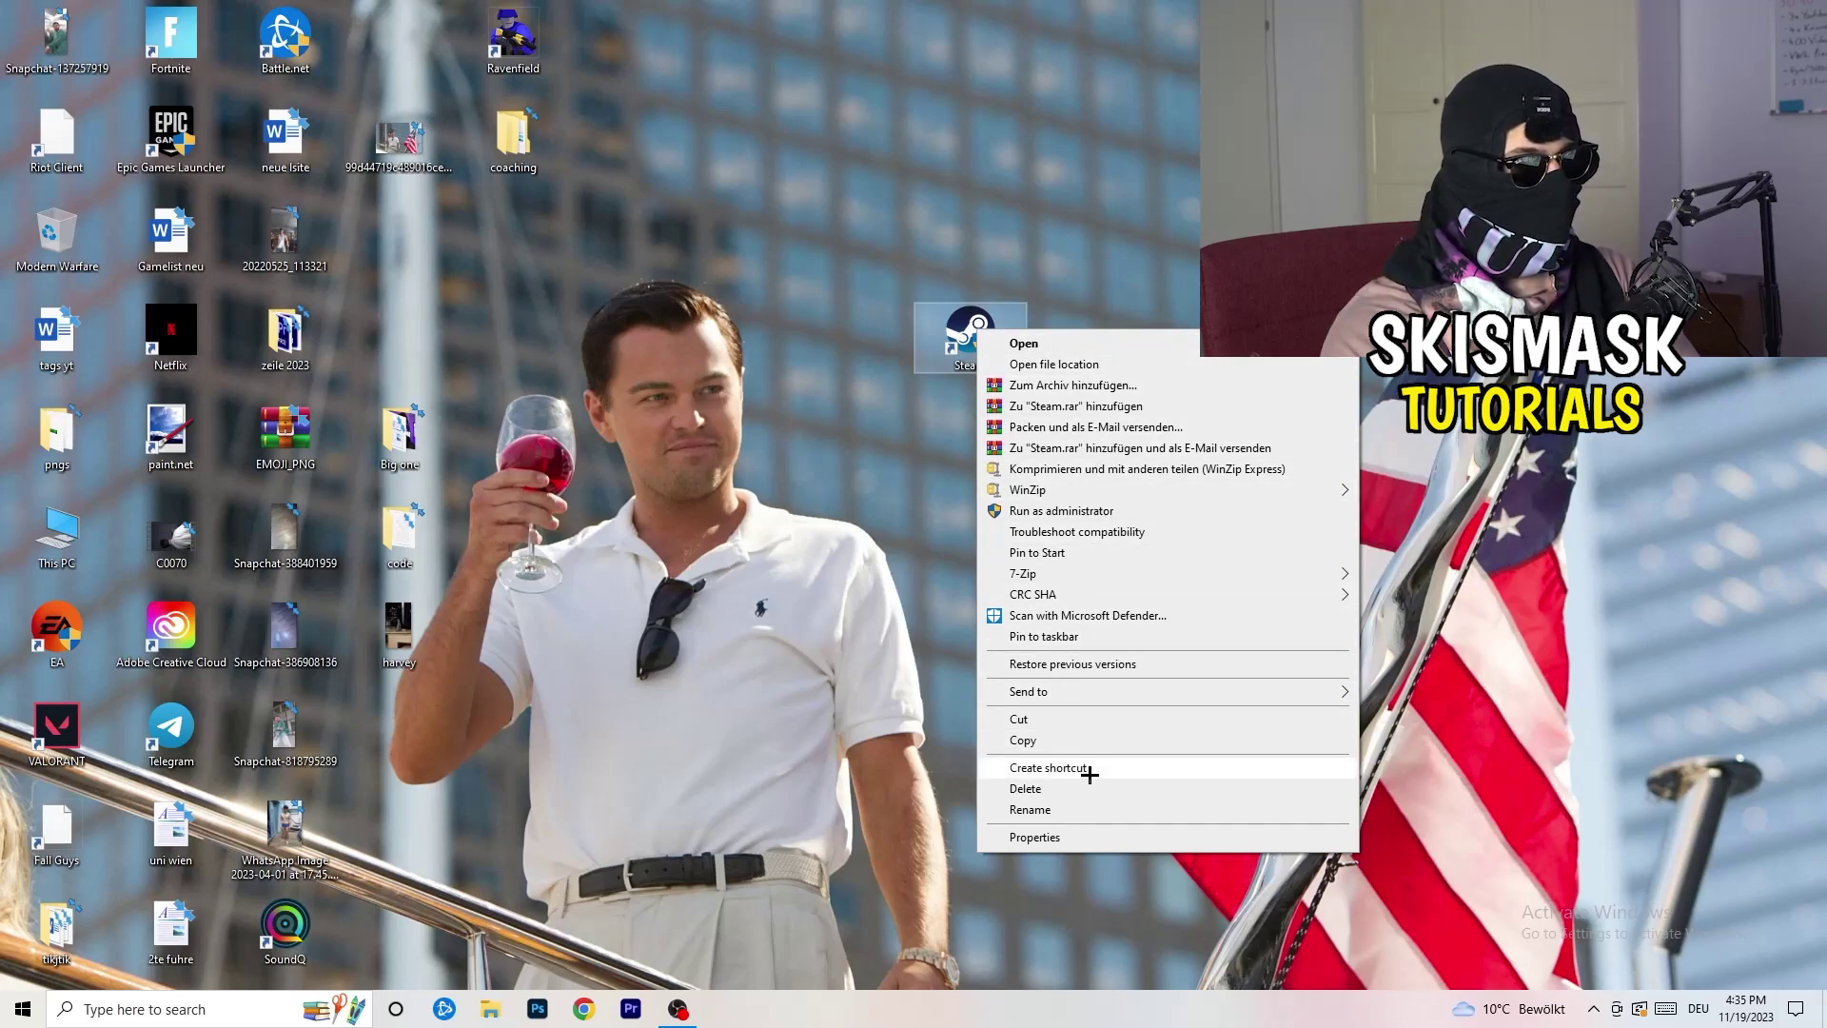
pyautogui.click(1096, 839)
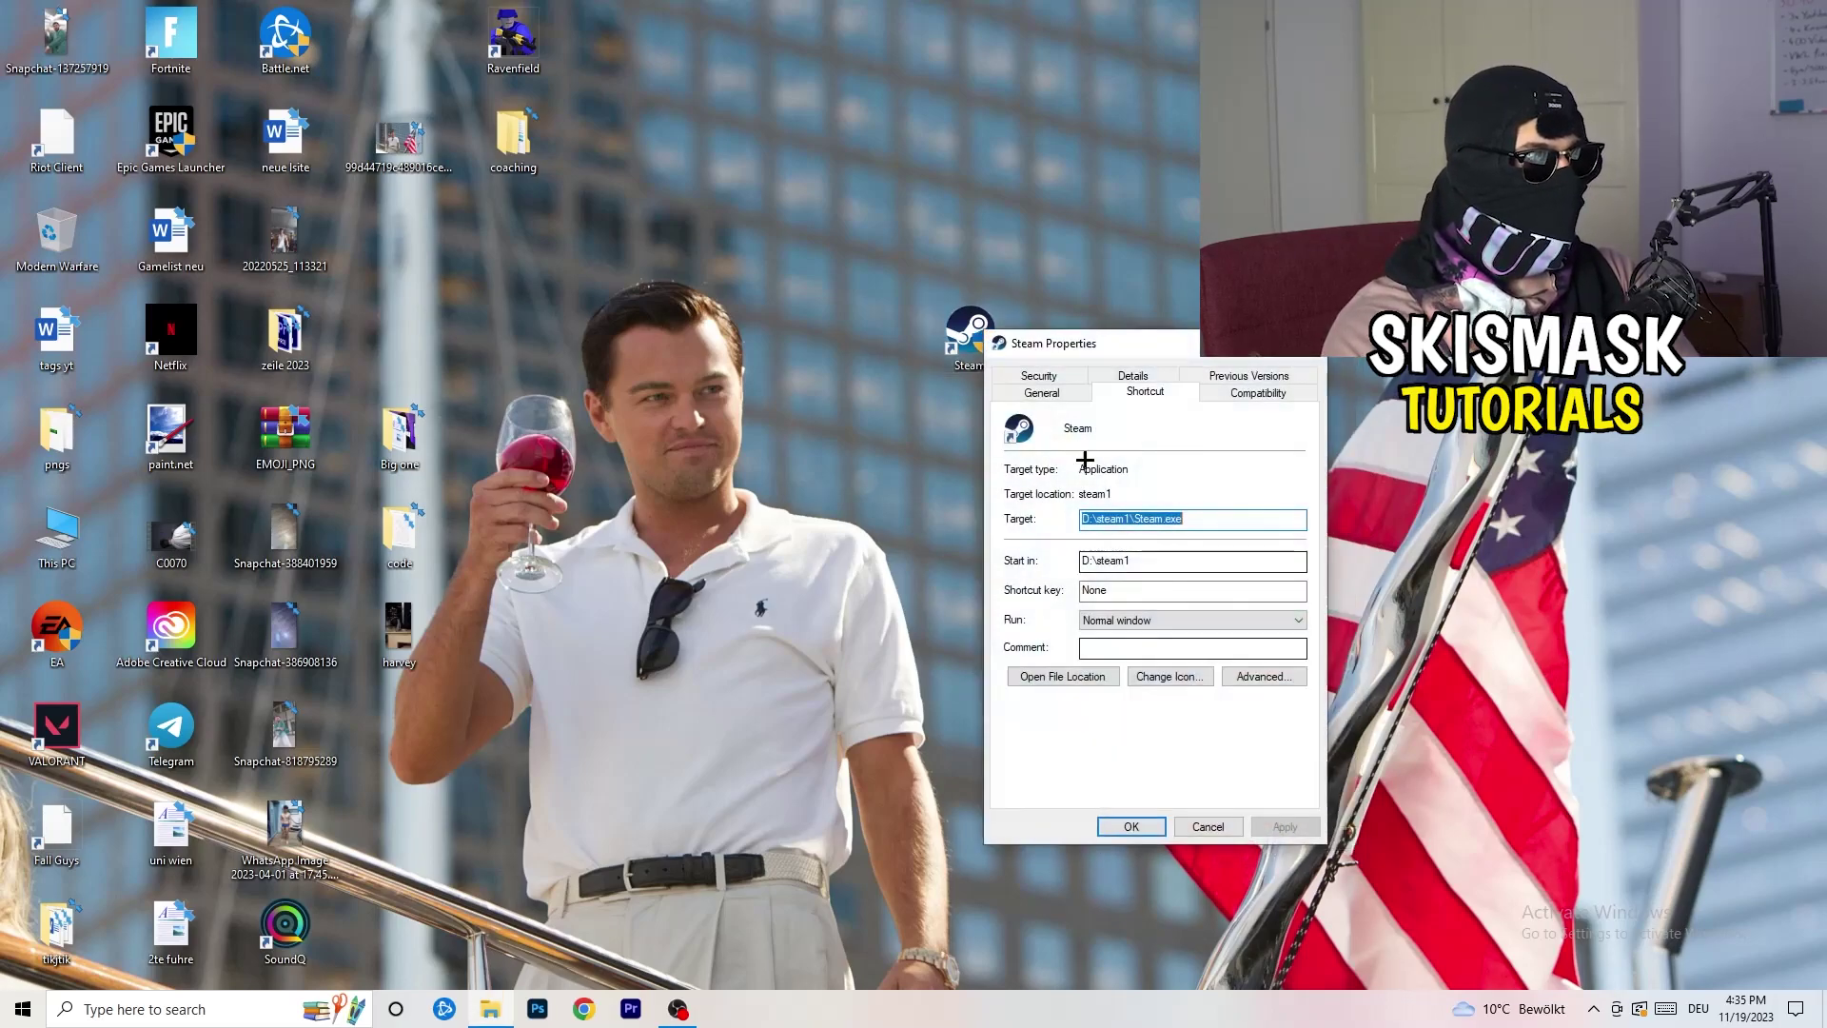
pyautogui.moveTo(1037, 328)
pyautogui.mouseDown()
pyautogui.moveTo(771, 209)
pyautogui.moveTo(791, 184)
pyautogui.mouseUp()
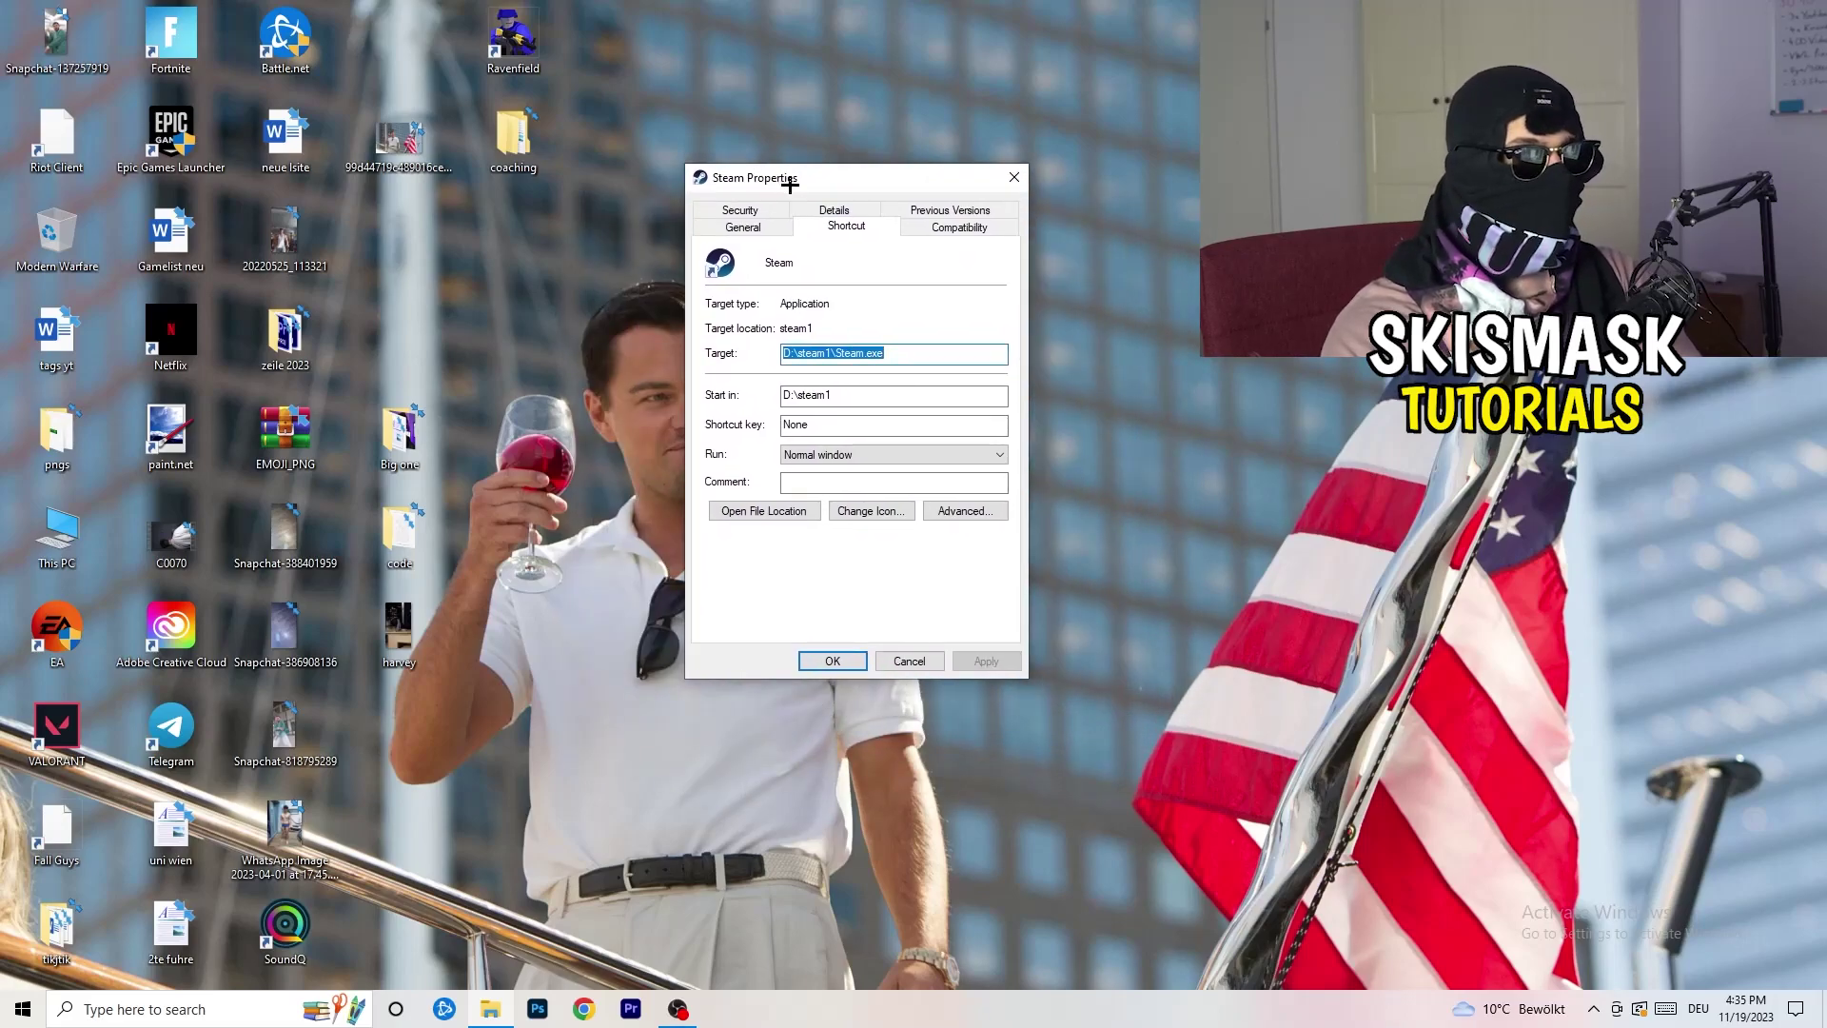
pyautogui.click(991, 229)
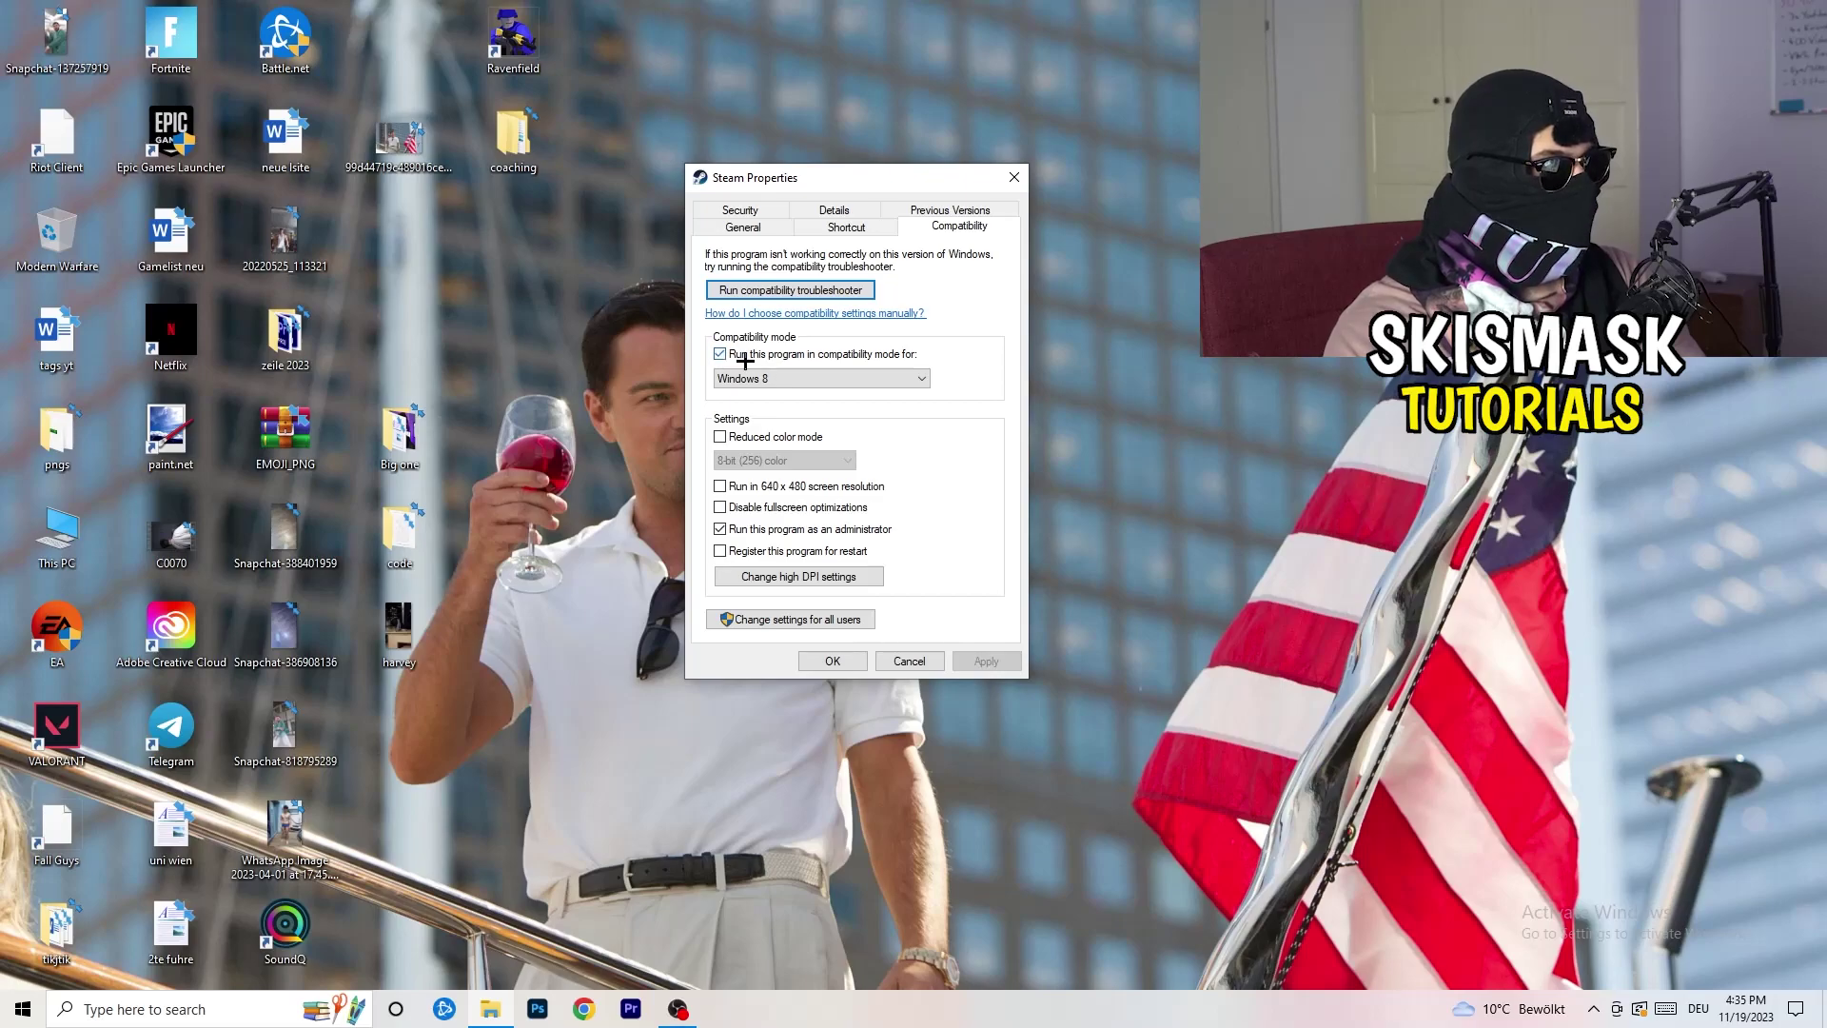
pyautogui.click(864, 378)
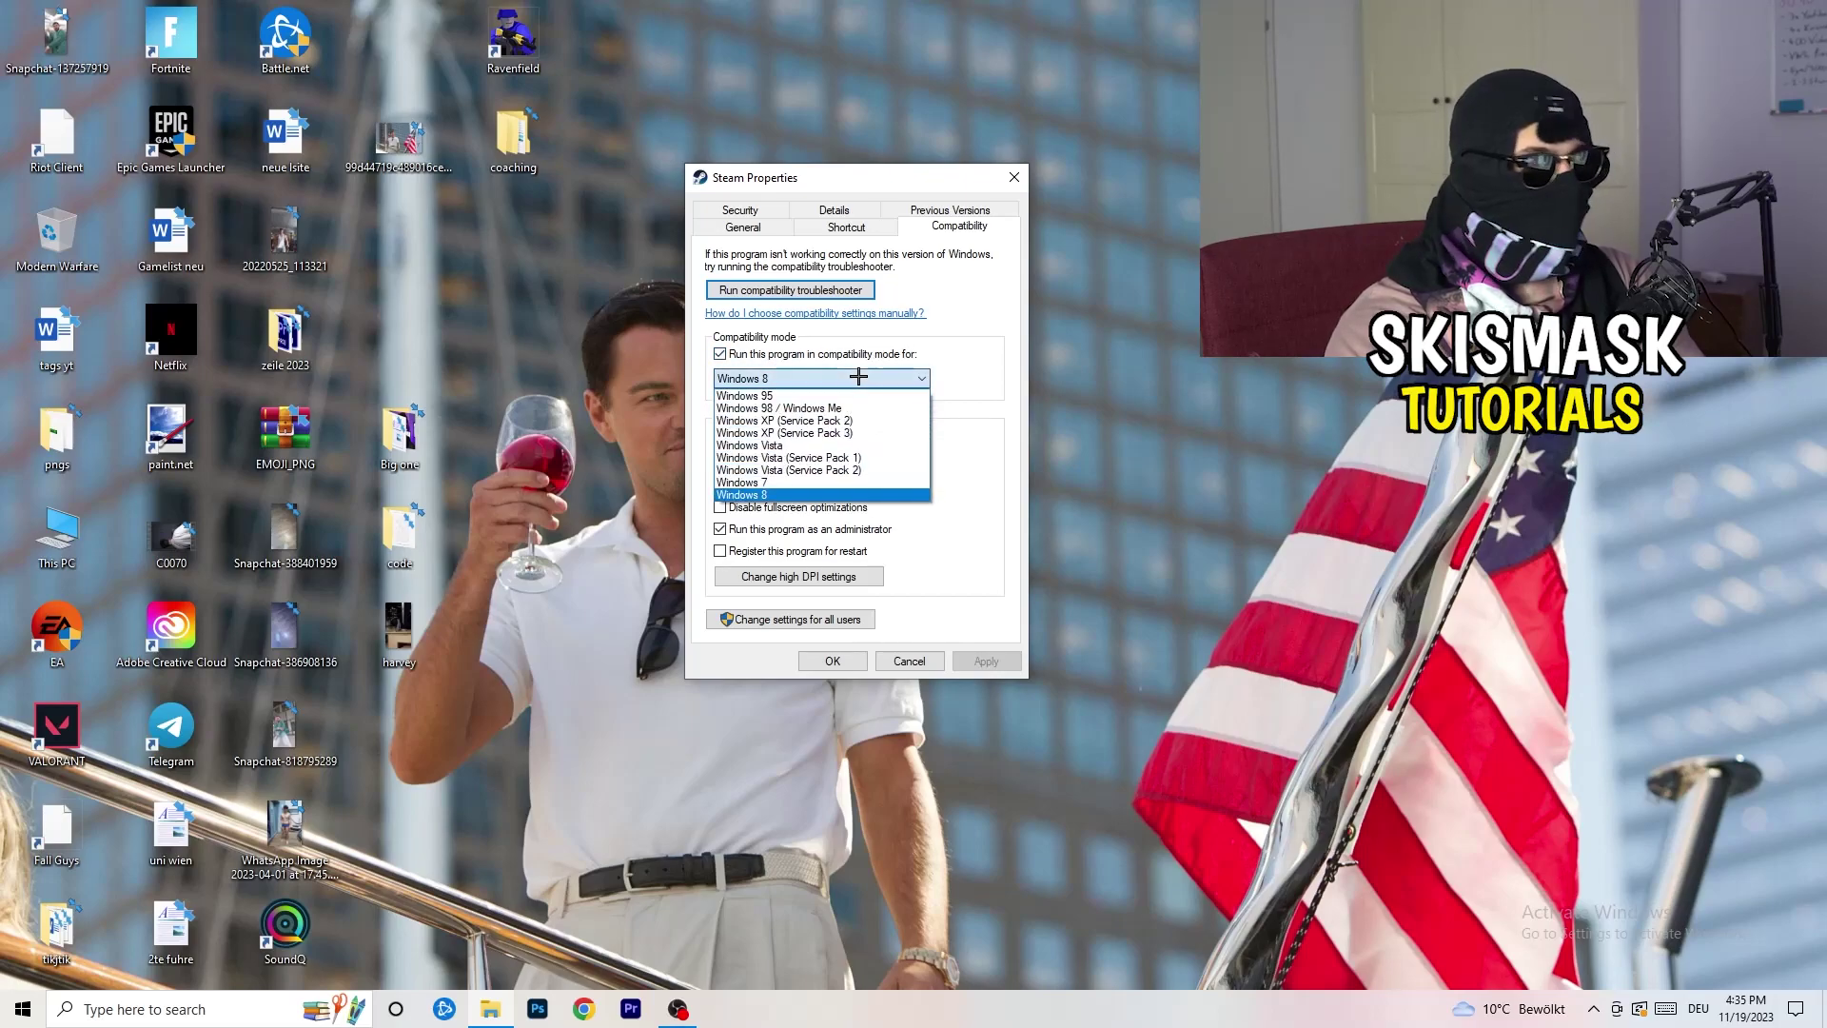
pyautogui.click(1014, 363)
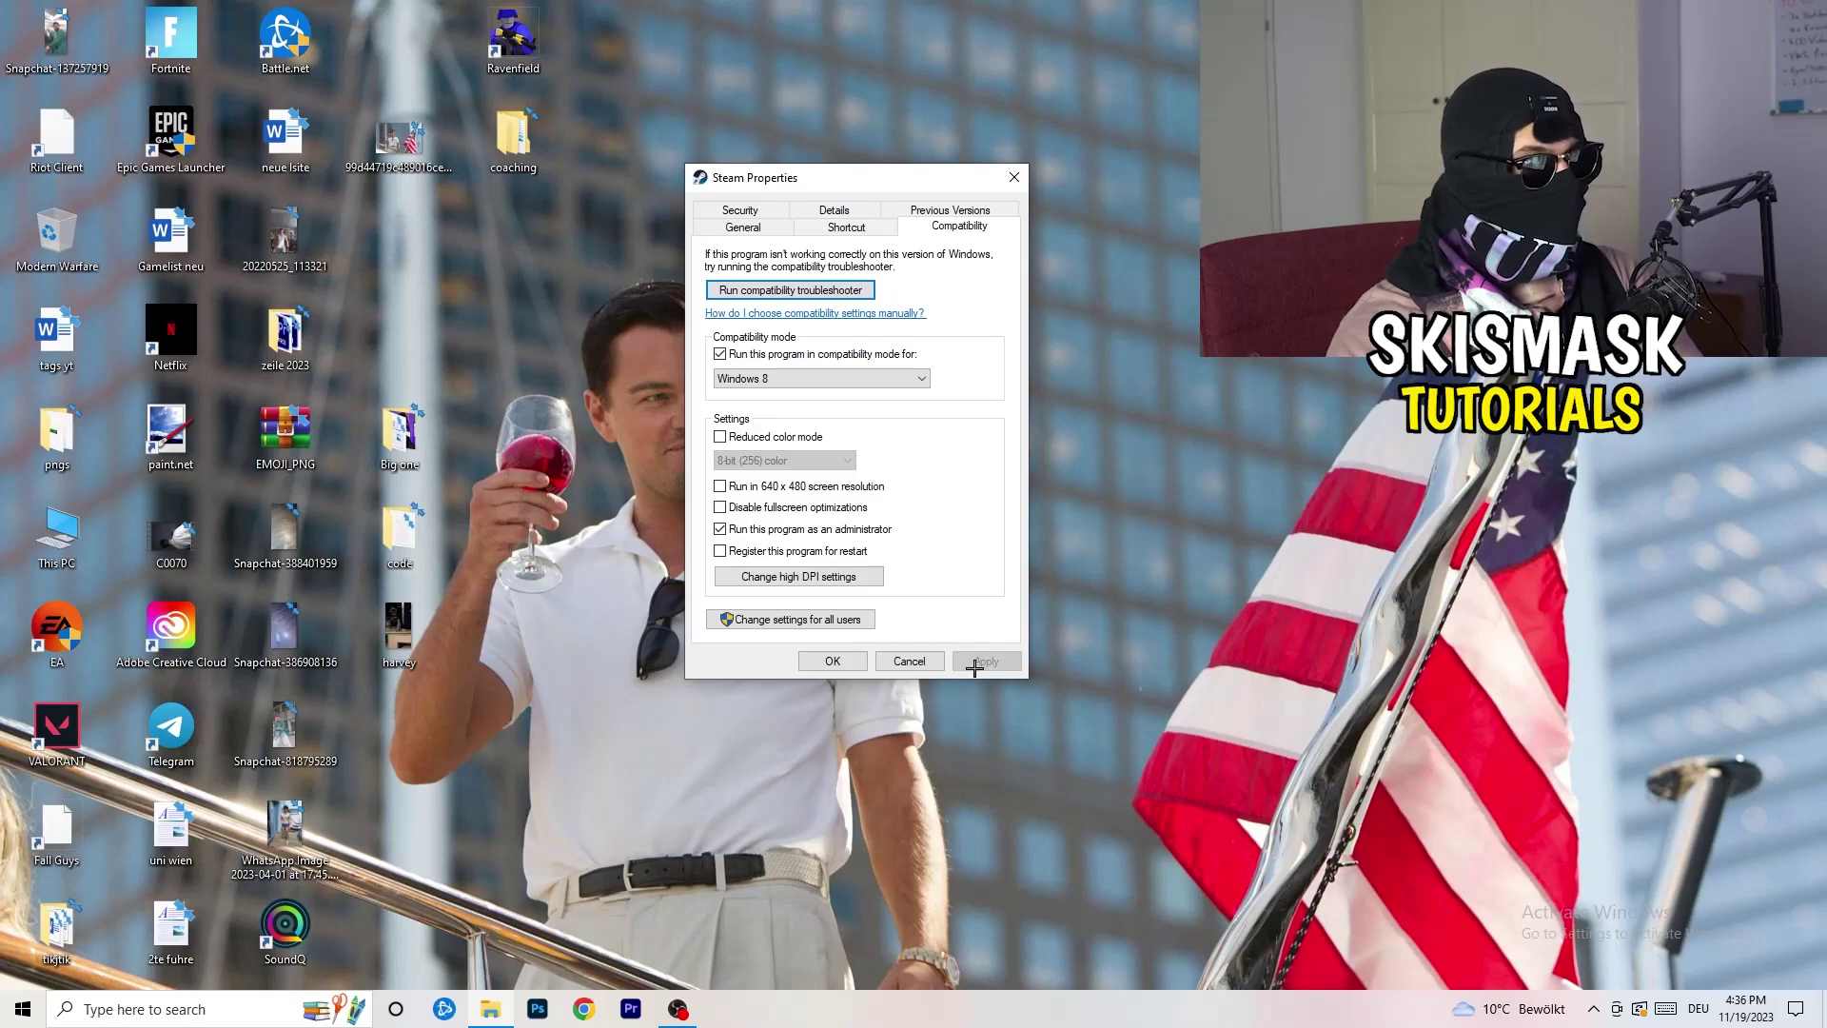
pyautogui.click(833, 660)
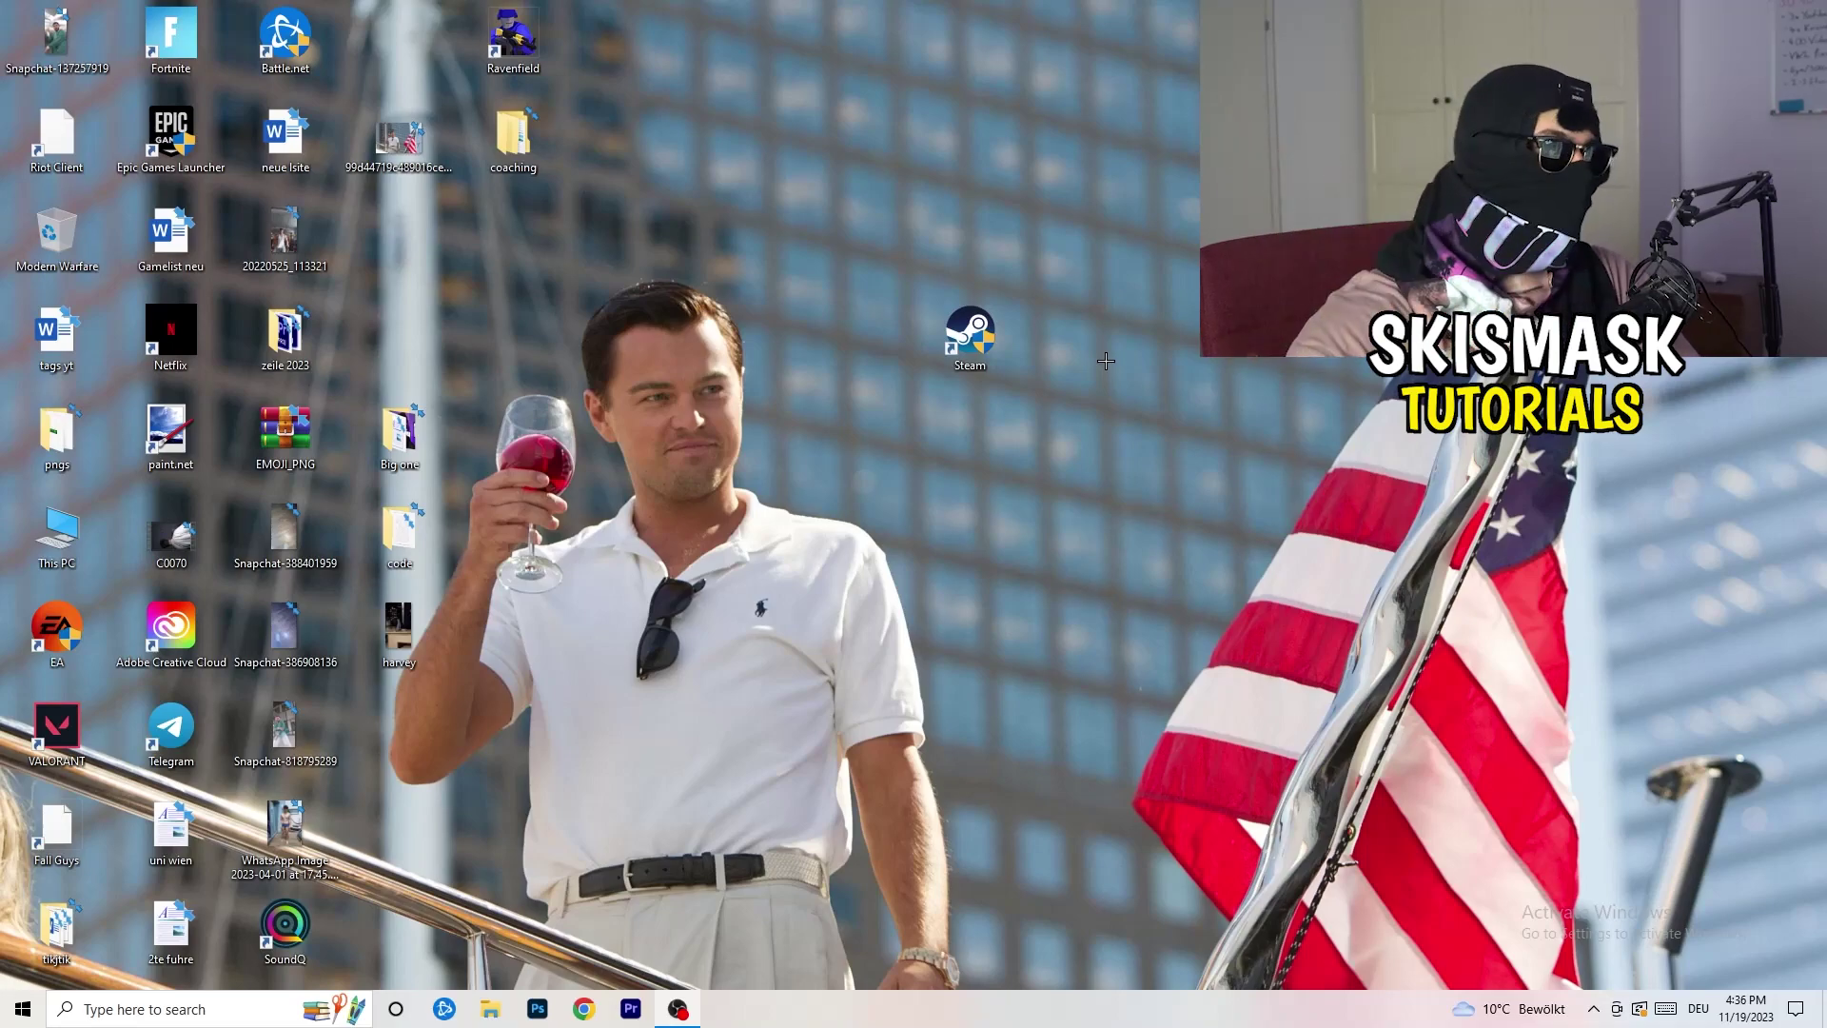
# Move the Steam icon back left and recheck its Compatibility settings in Properties.
pyautogui.moveTo(969, 331); pyautogui.dragTo(856, 333)
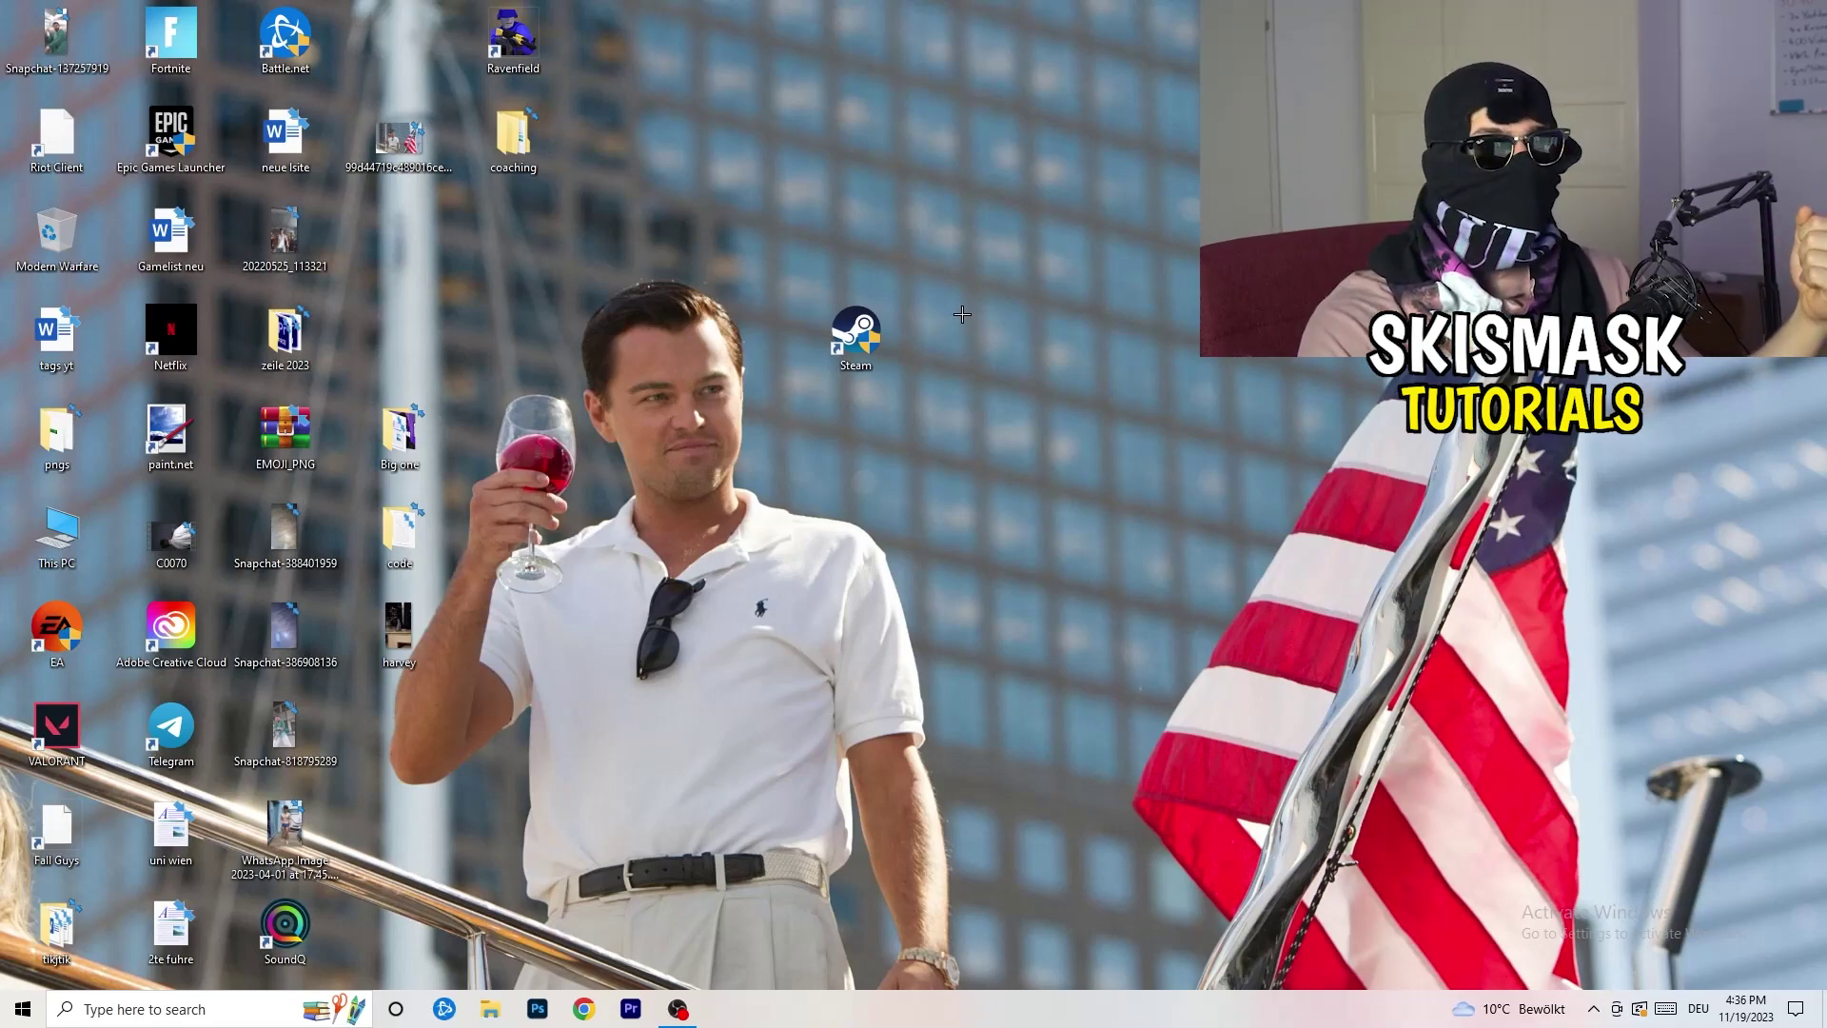
pyautogui.moveTo(876, 335); pyautogui.dragTo(647, 335)
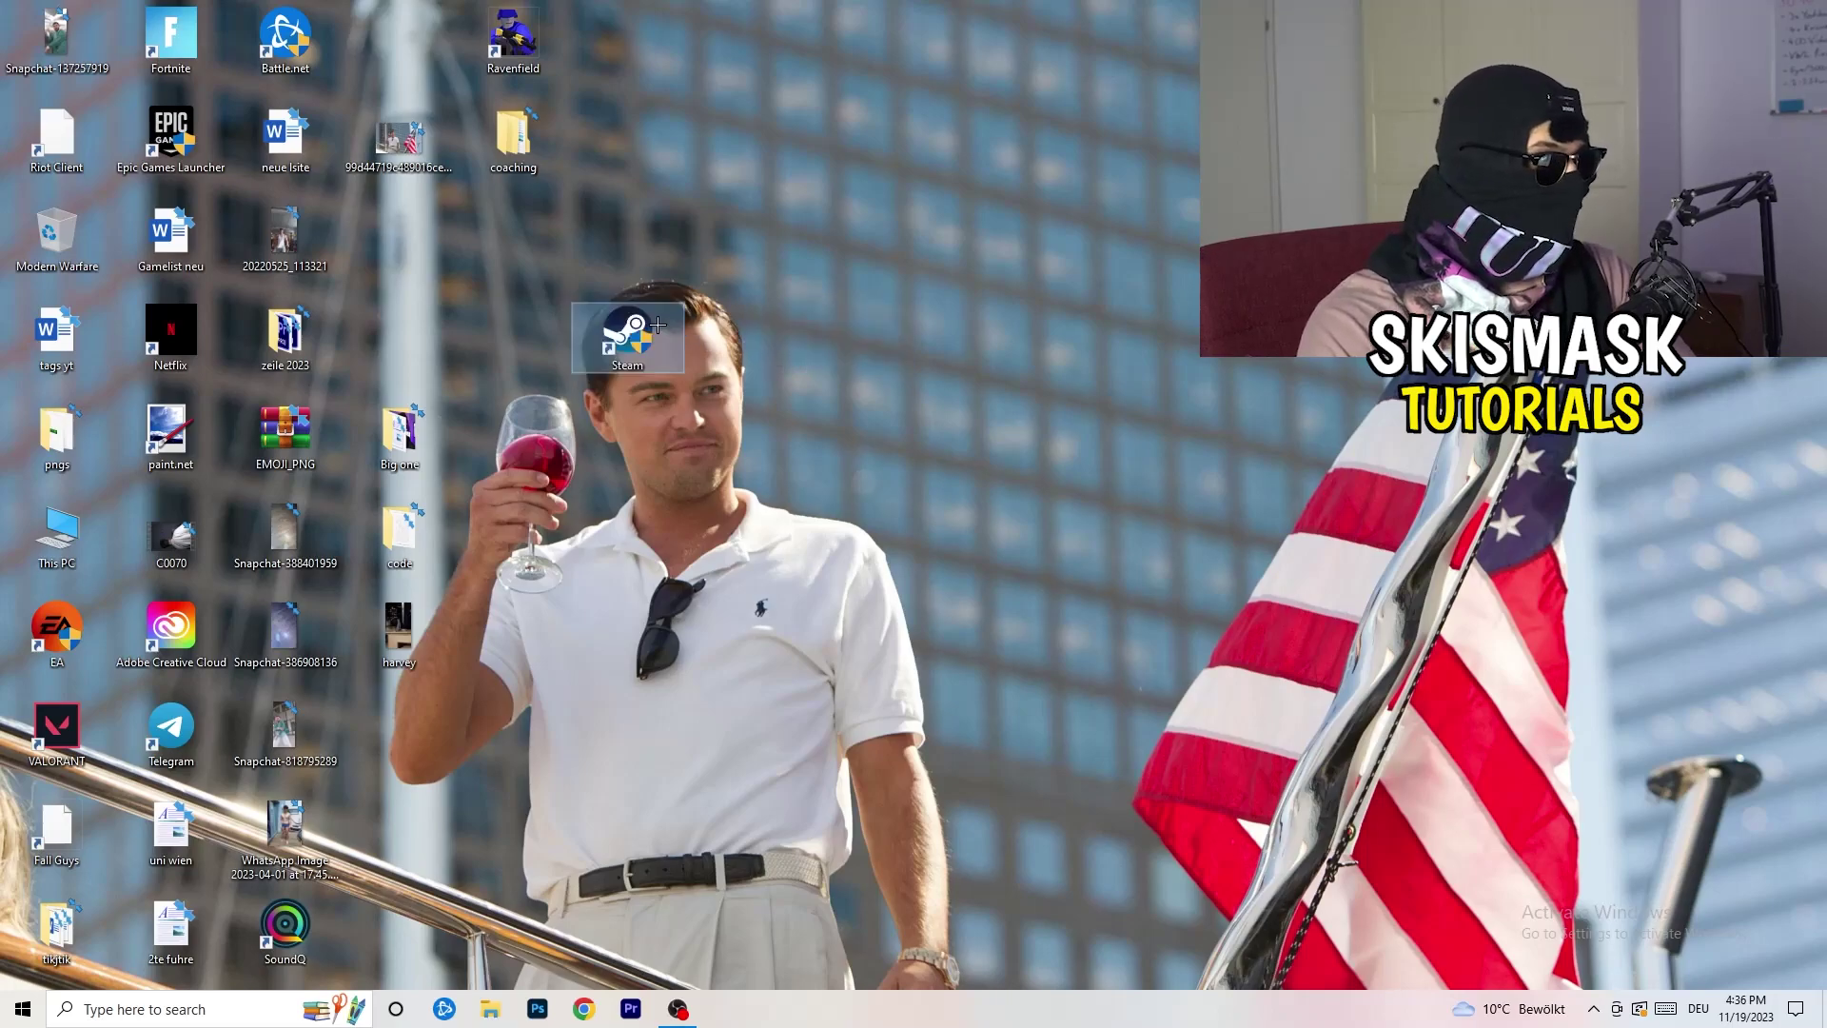
pyautogui.rightClick(630, 329)
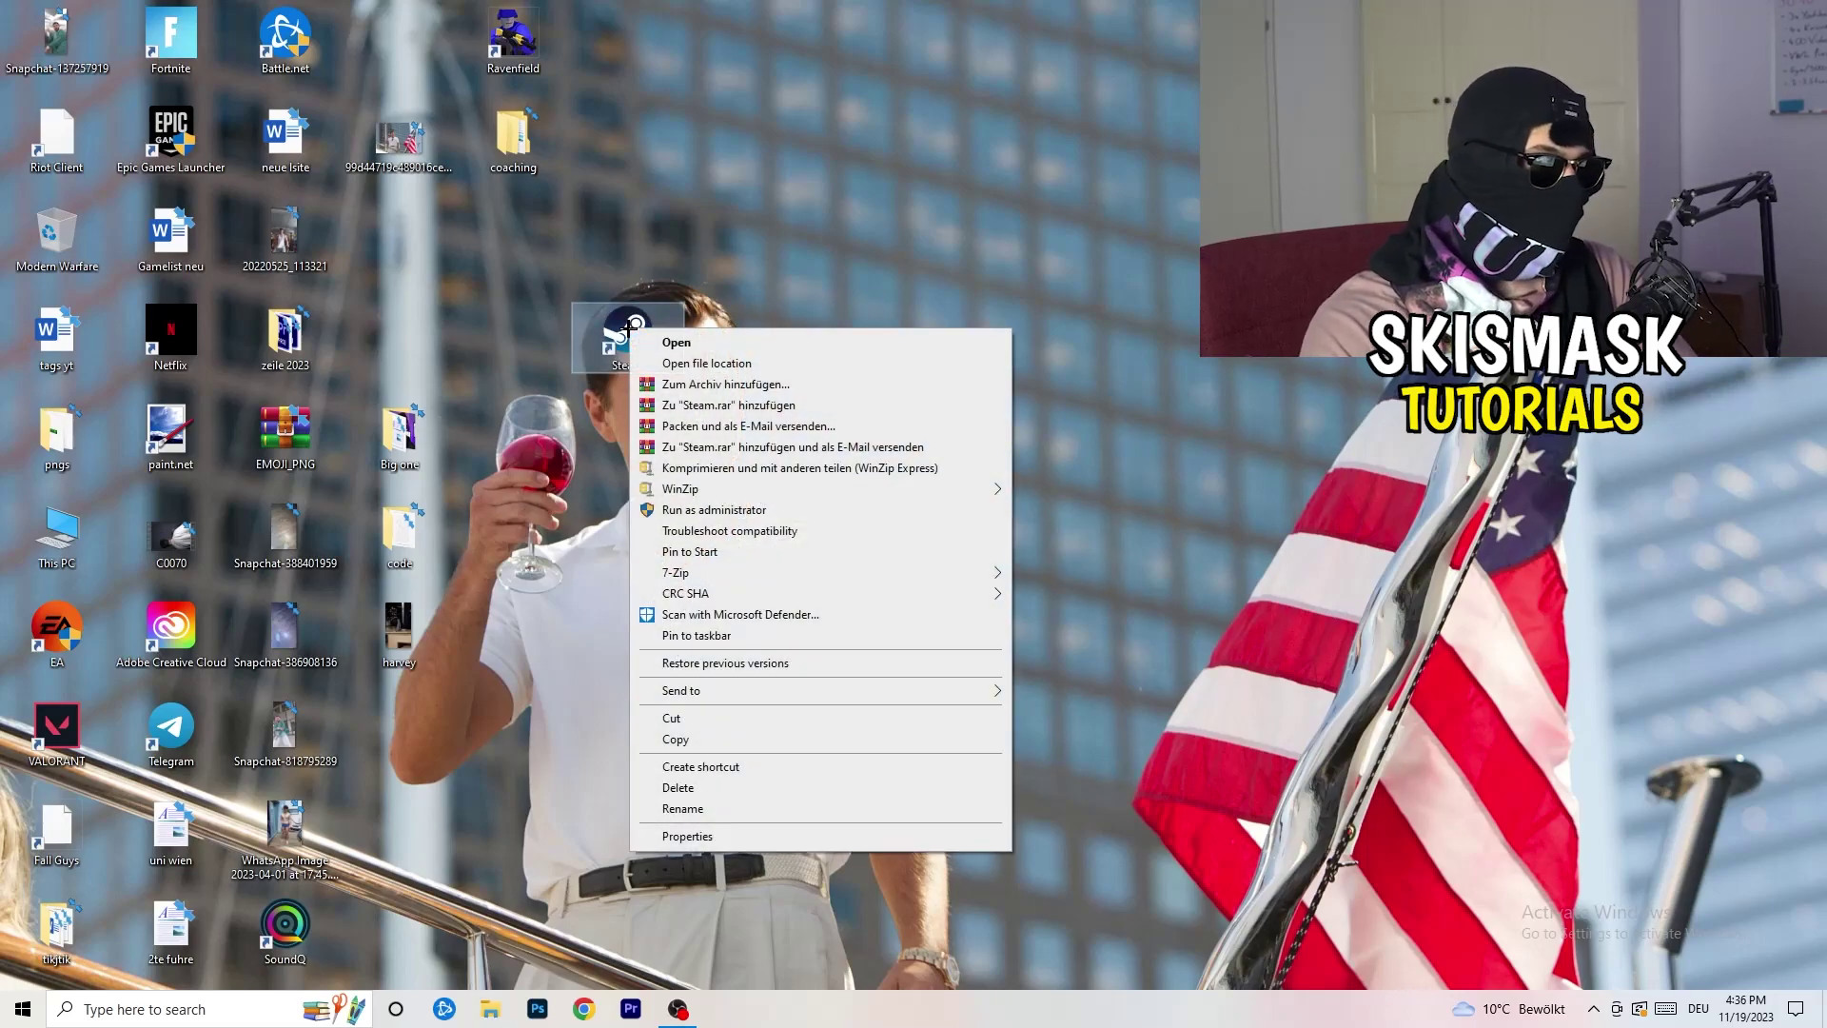
pyautogui.click(721, 835)
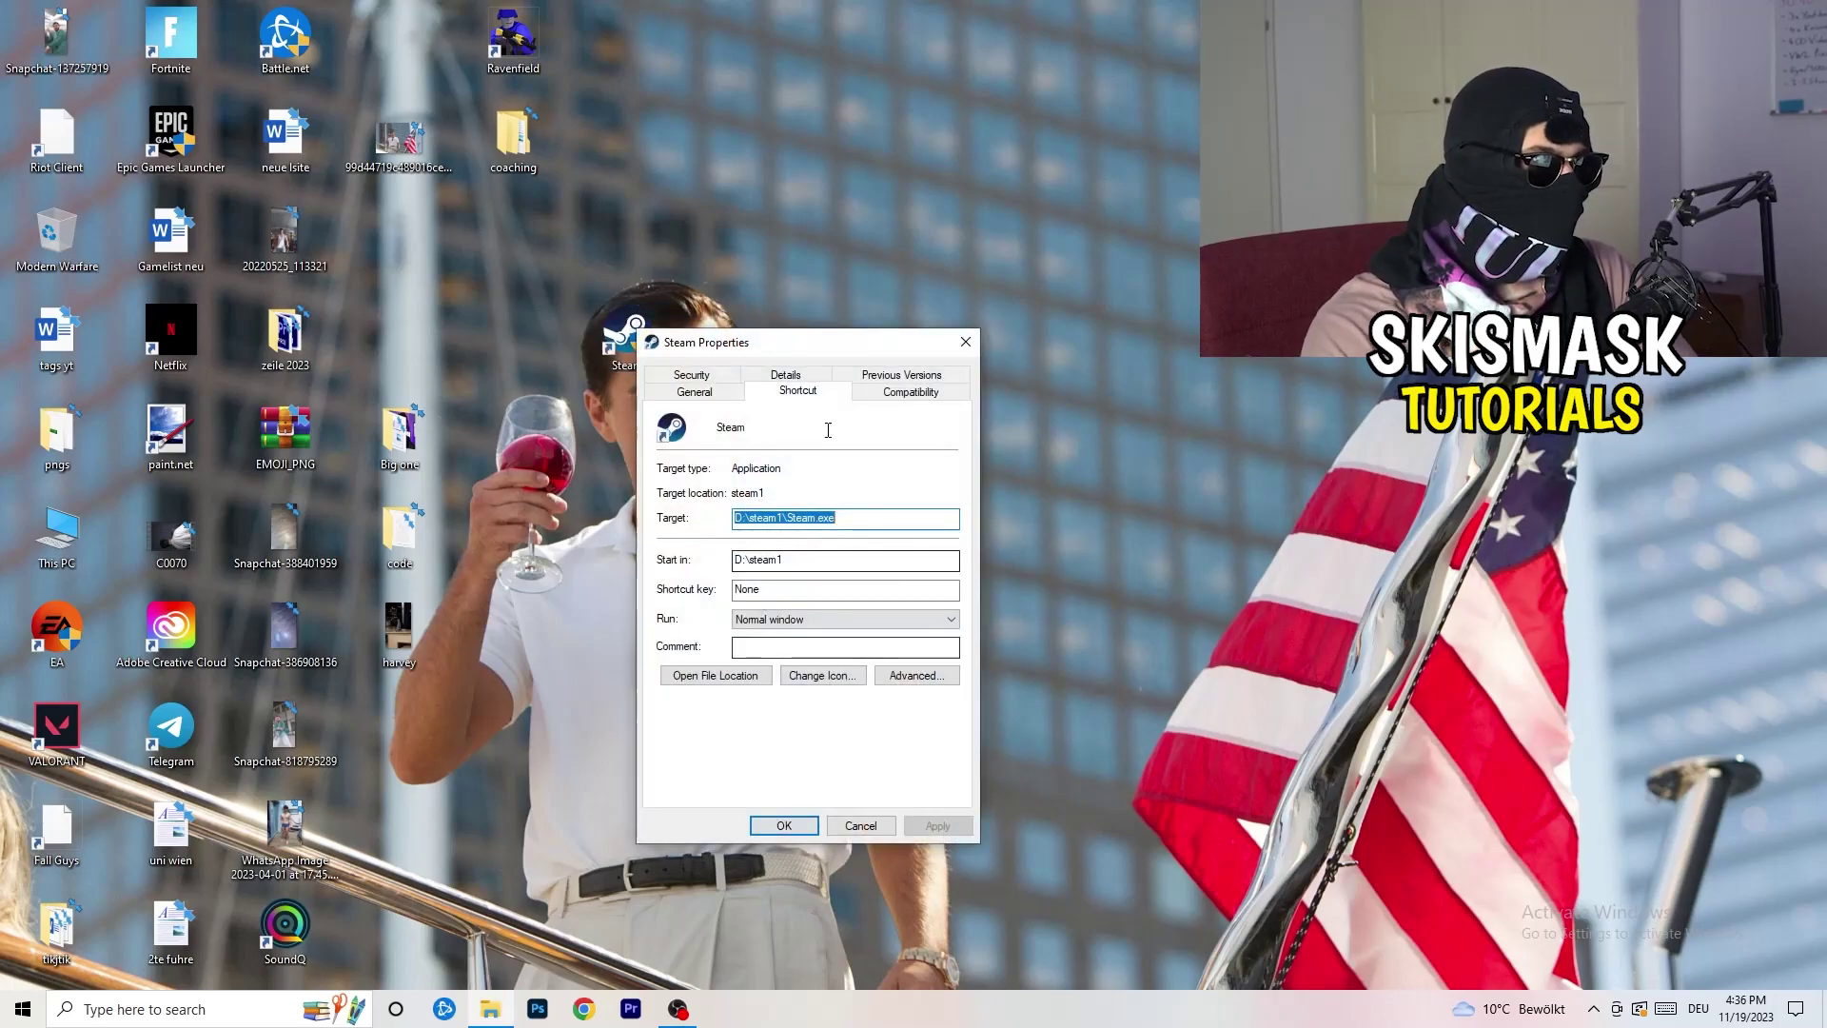
pyautogui.click(909, 390)
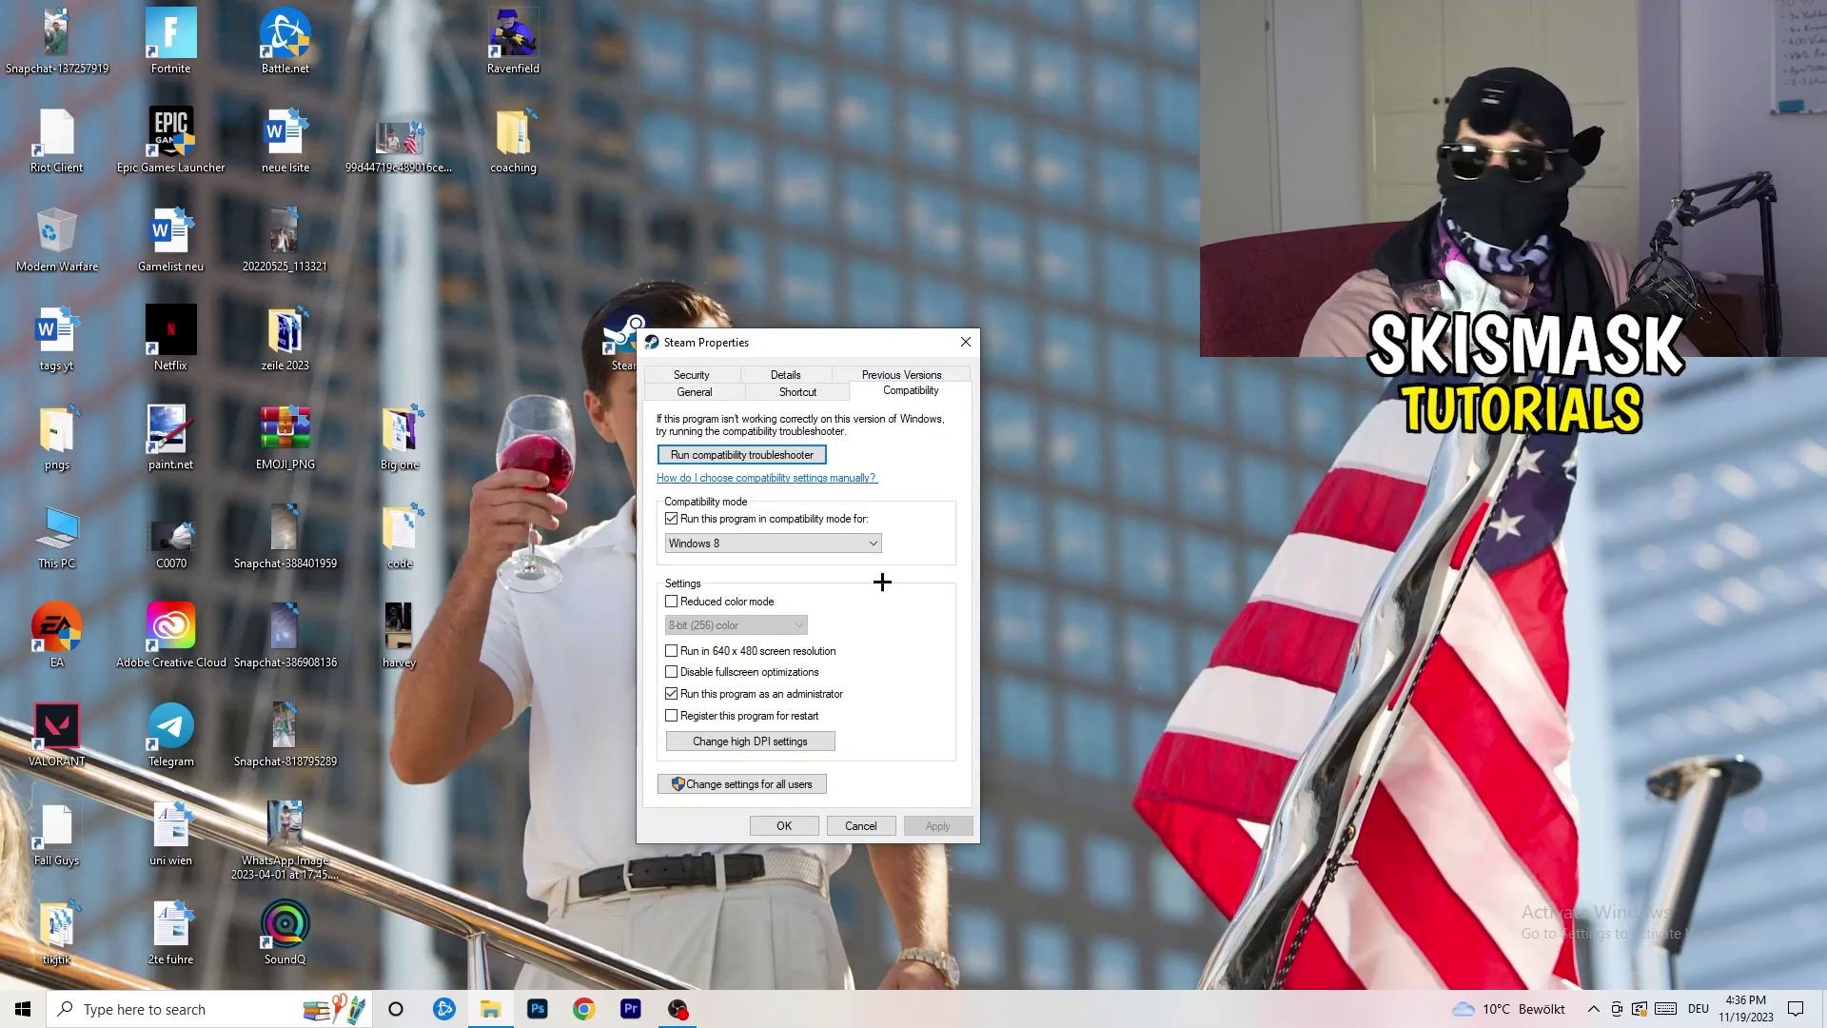
pyautogui.click(966, 340)
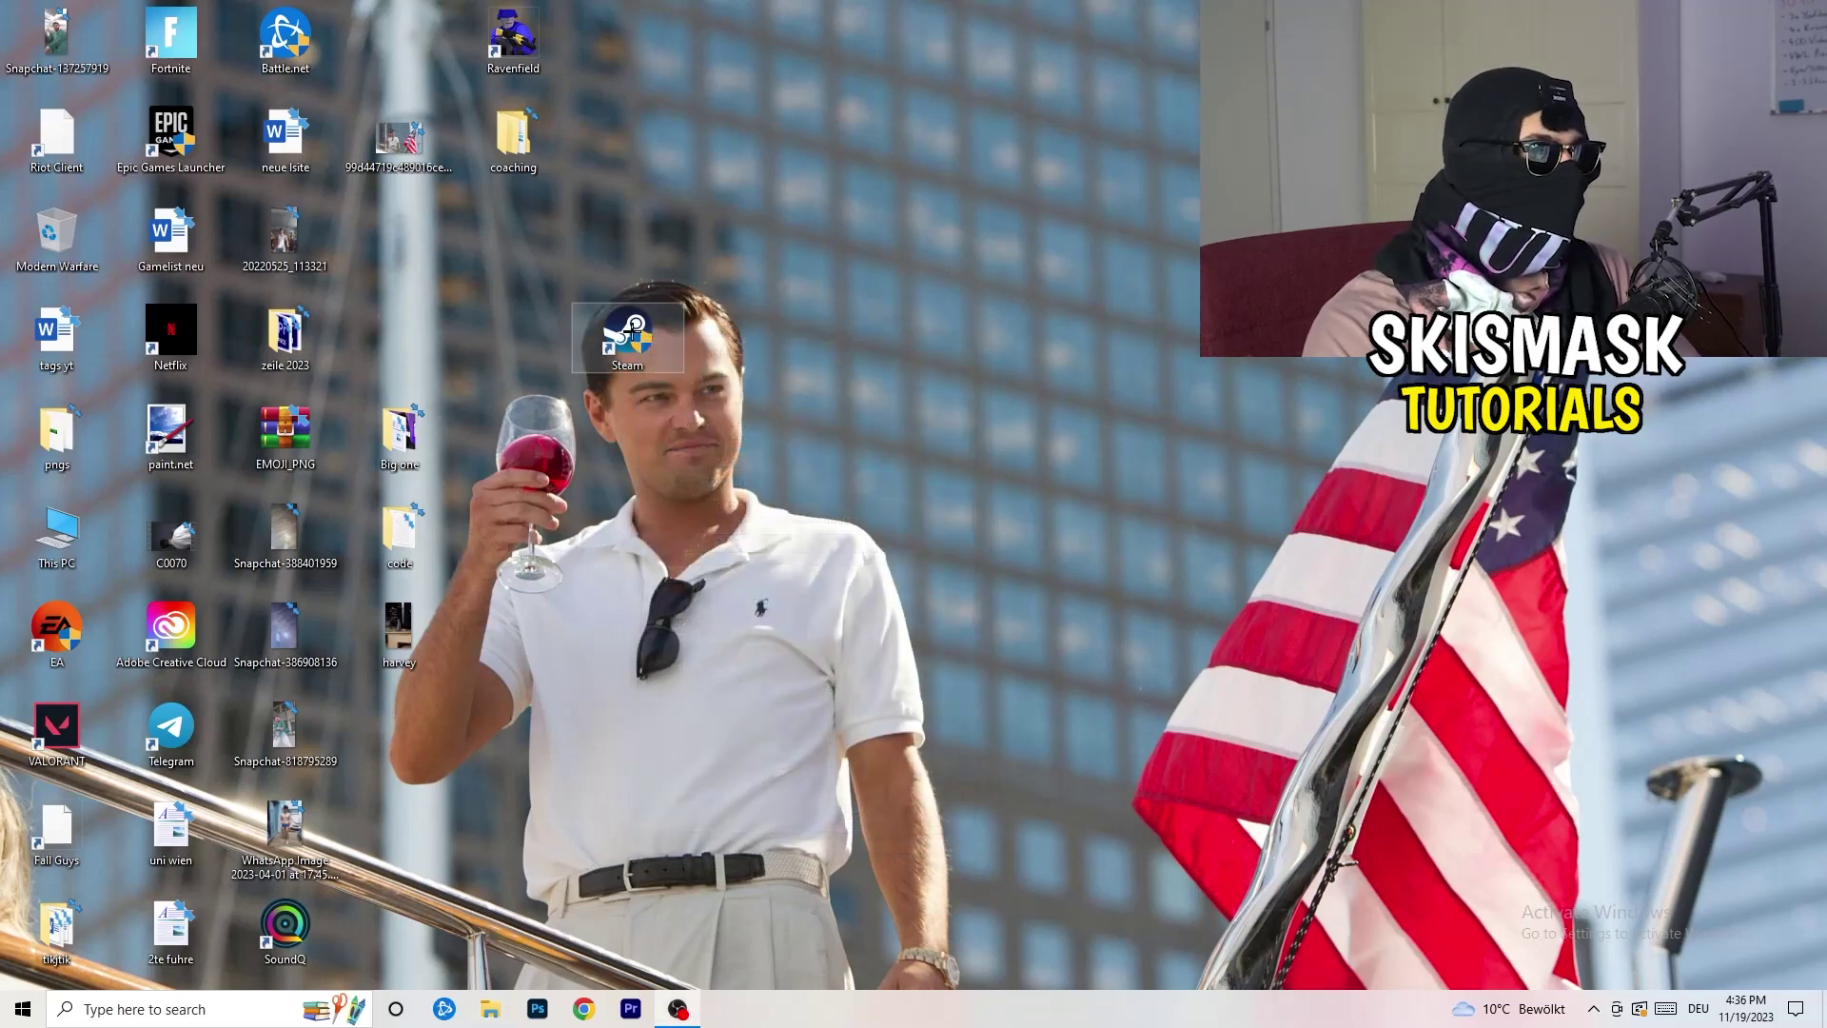
pyautogui.click(979, 170)
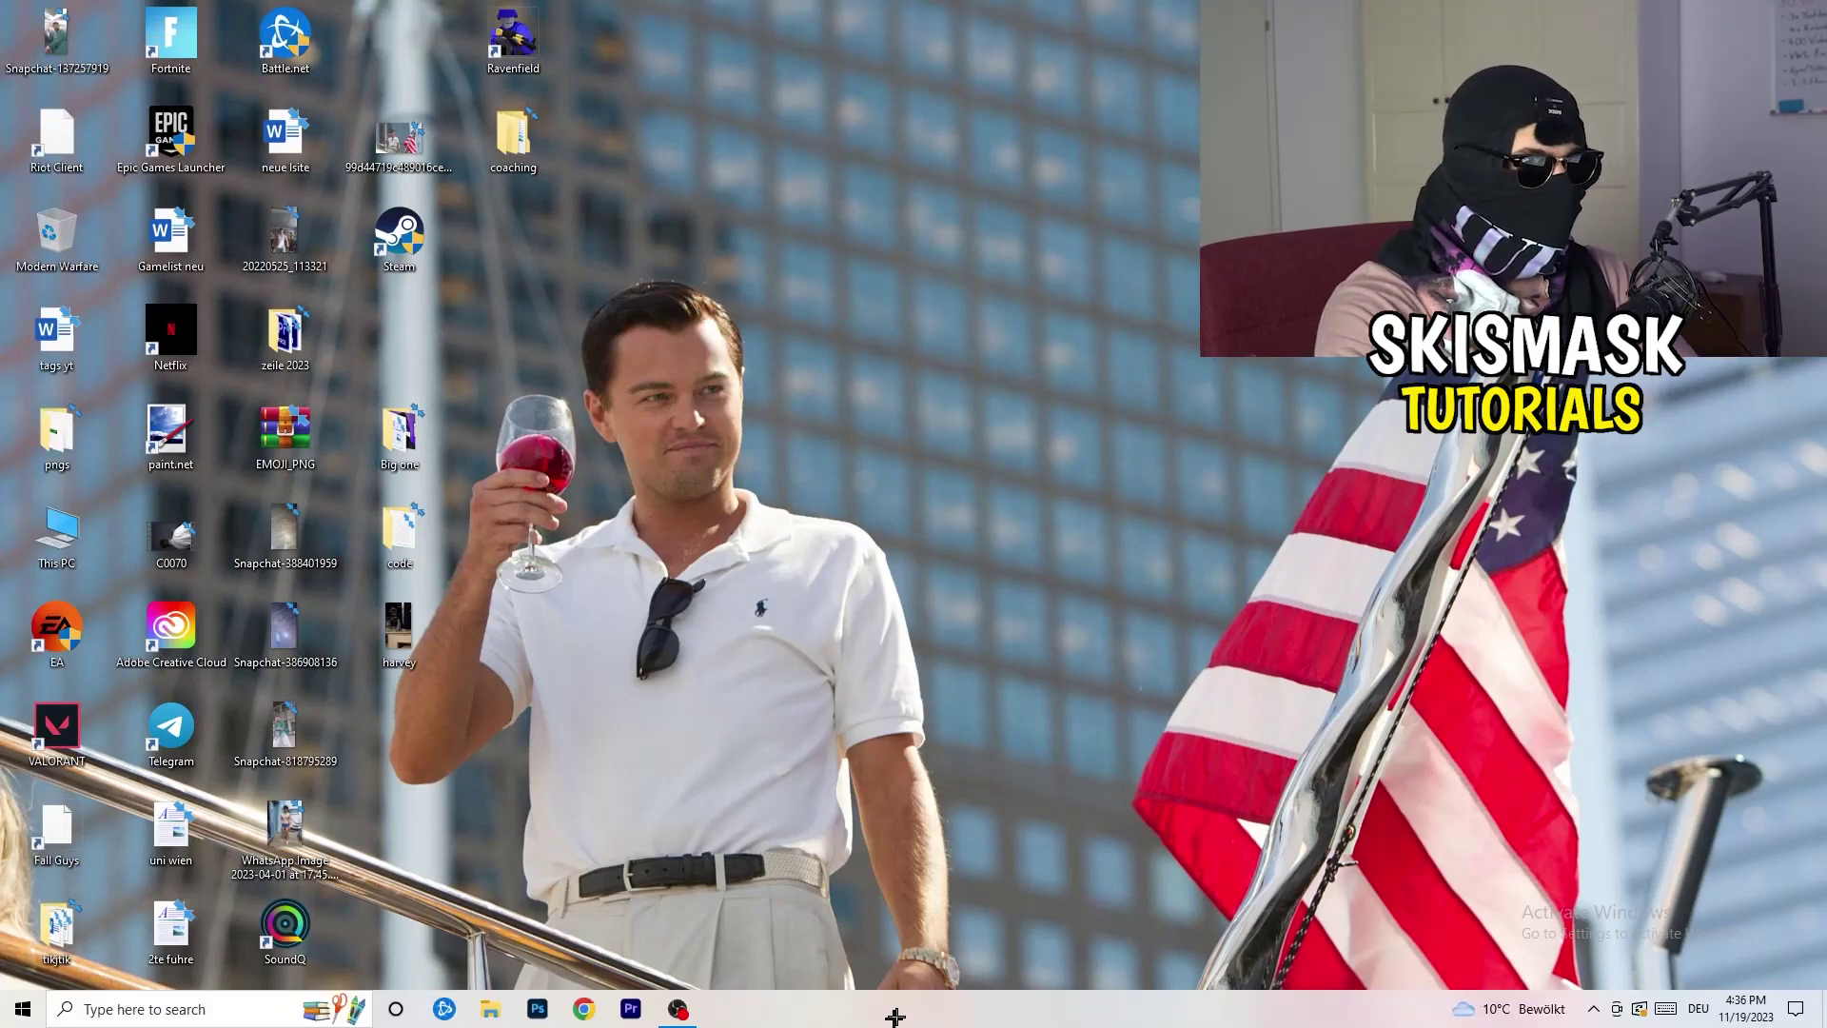
# Launch Task Manager from the taskbar, maximized, showing the Details tab.
pyautogui.rightClick(975, 1011)
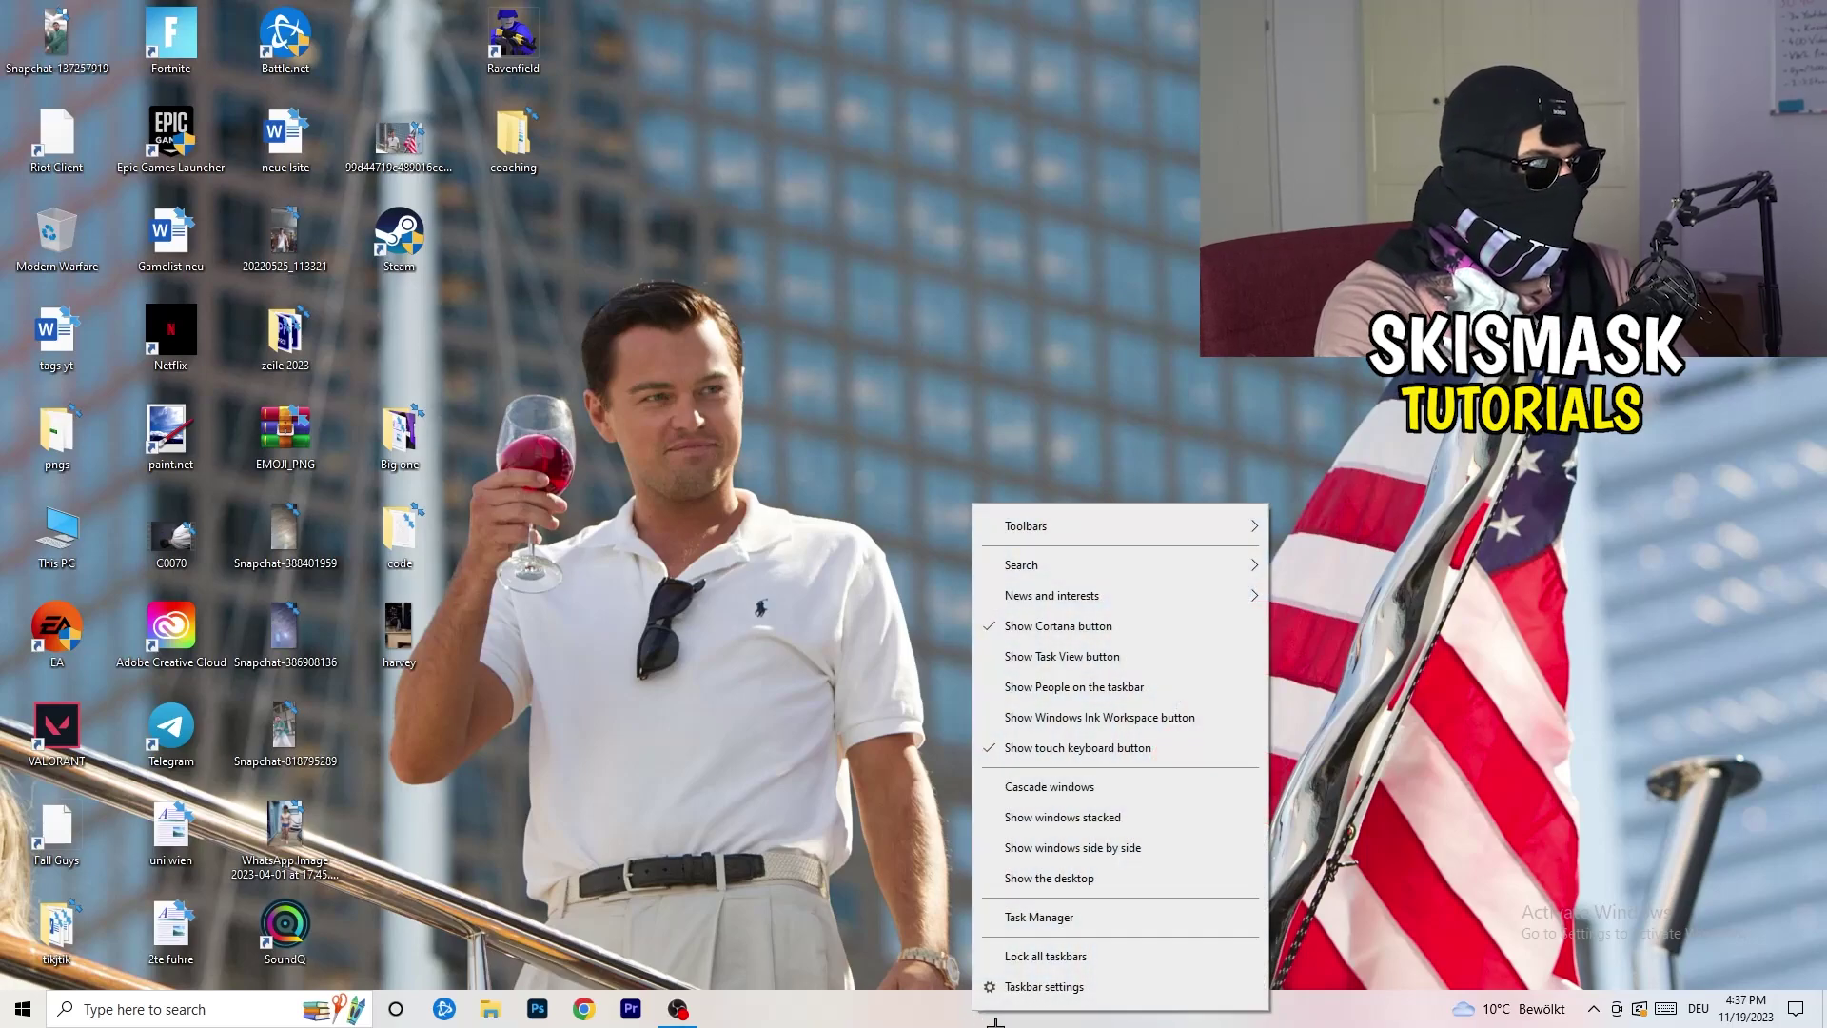
pyautogui.click(1056, 917)
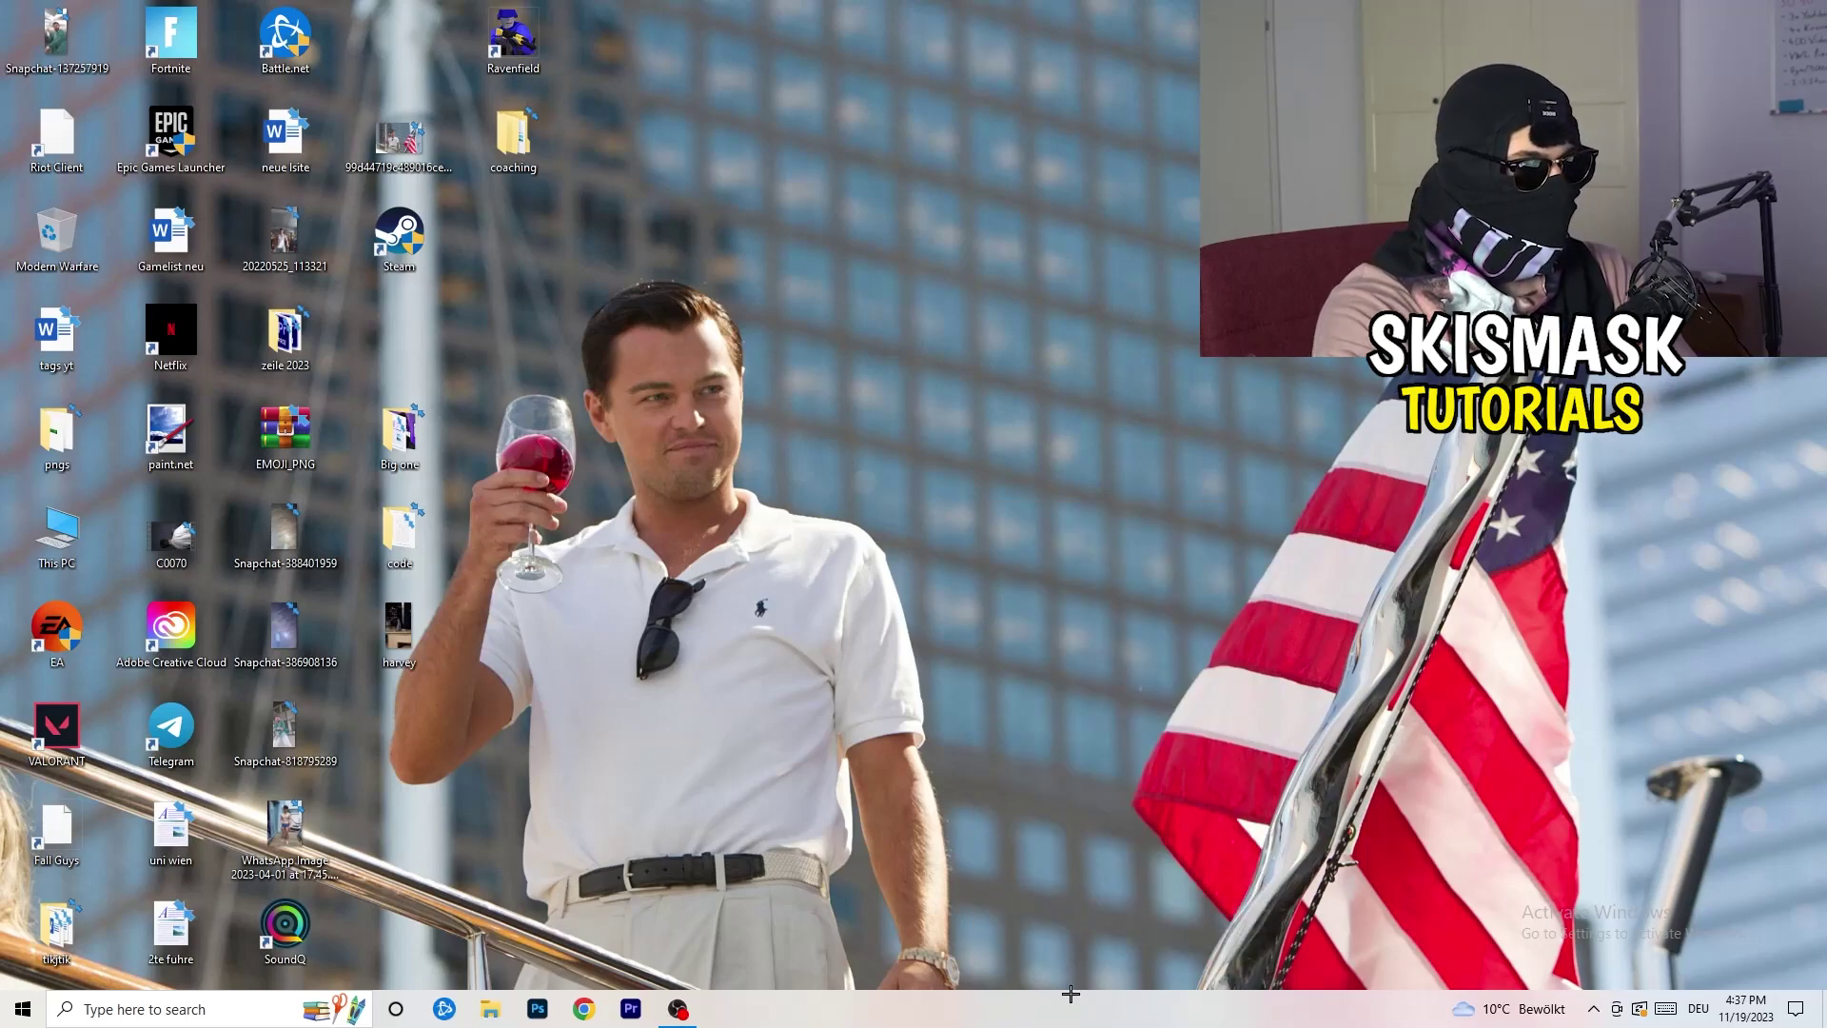
pyautogui.click(1056, 38)
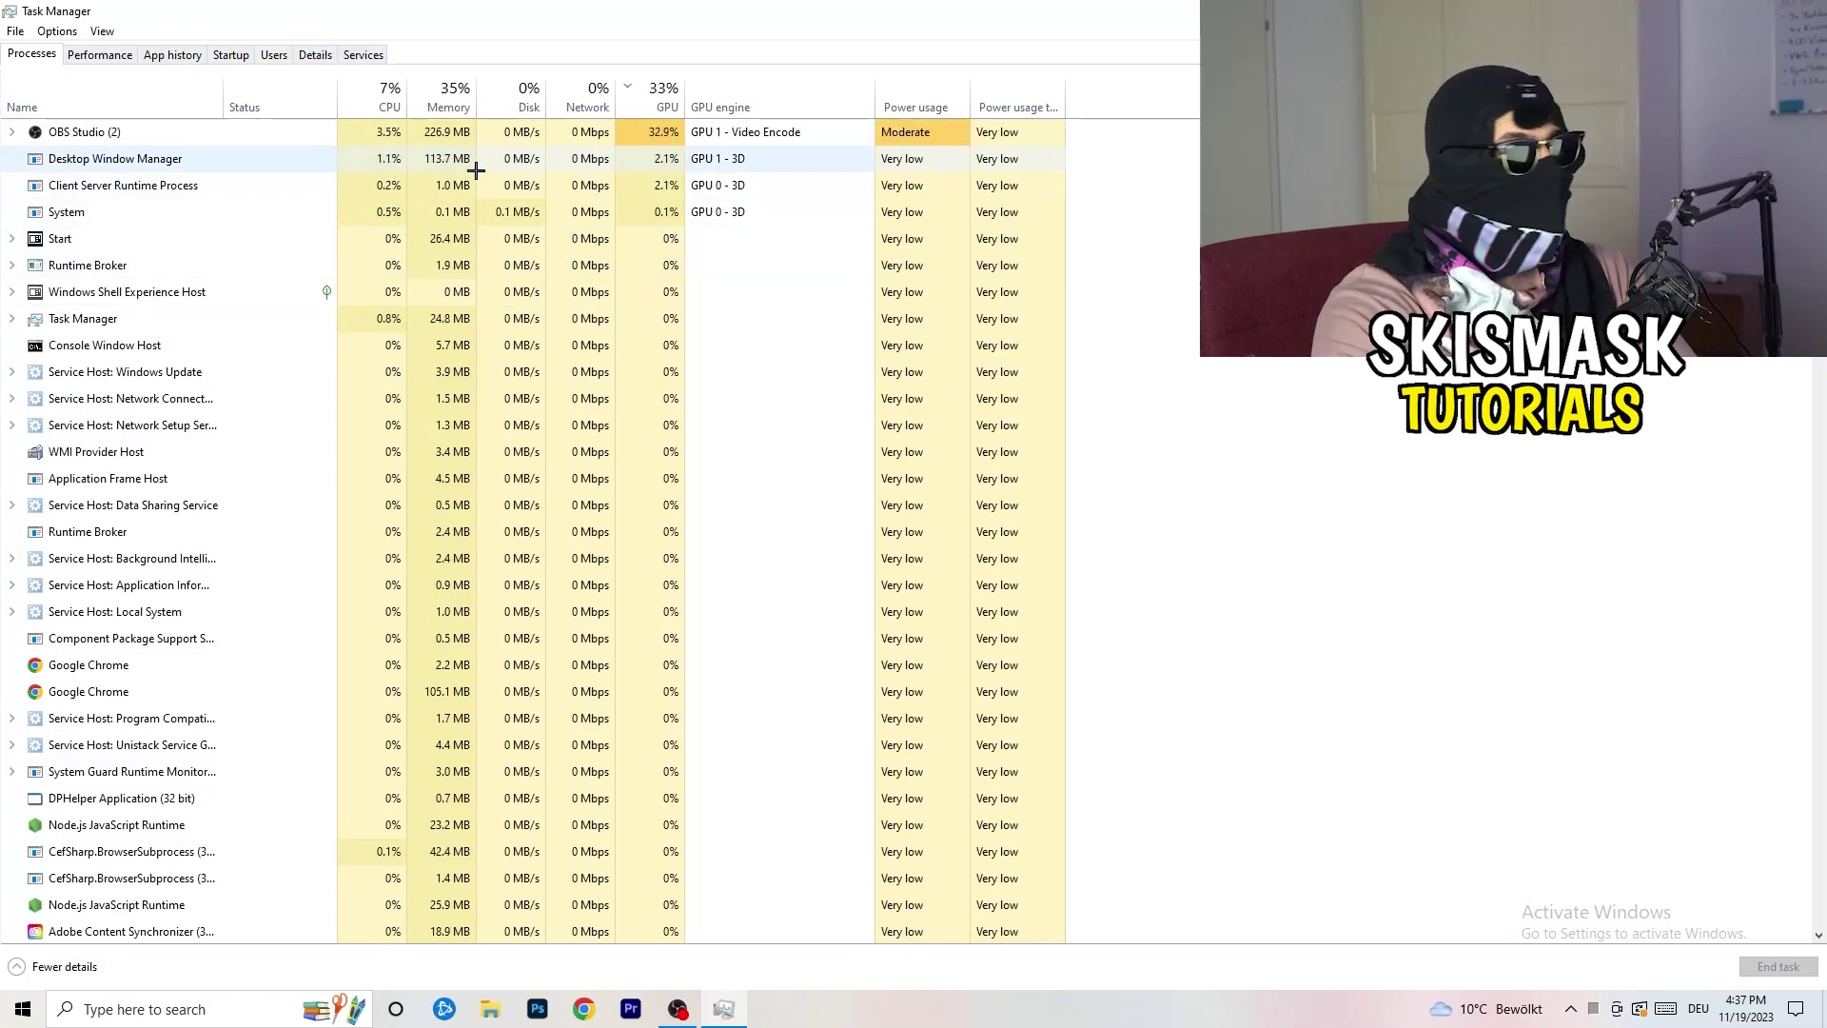
pyautogui.click(317, 55)
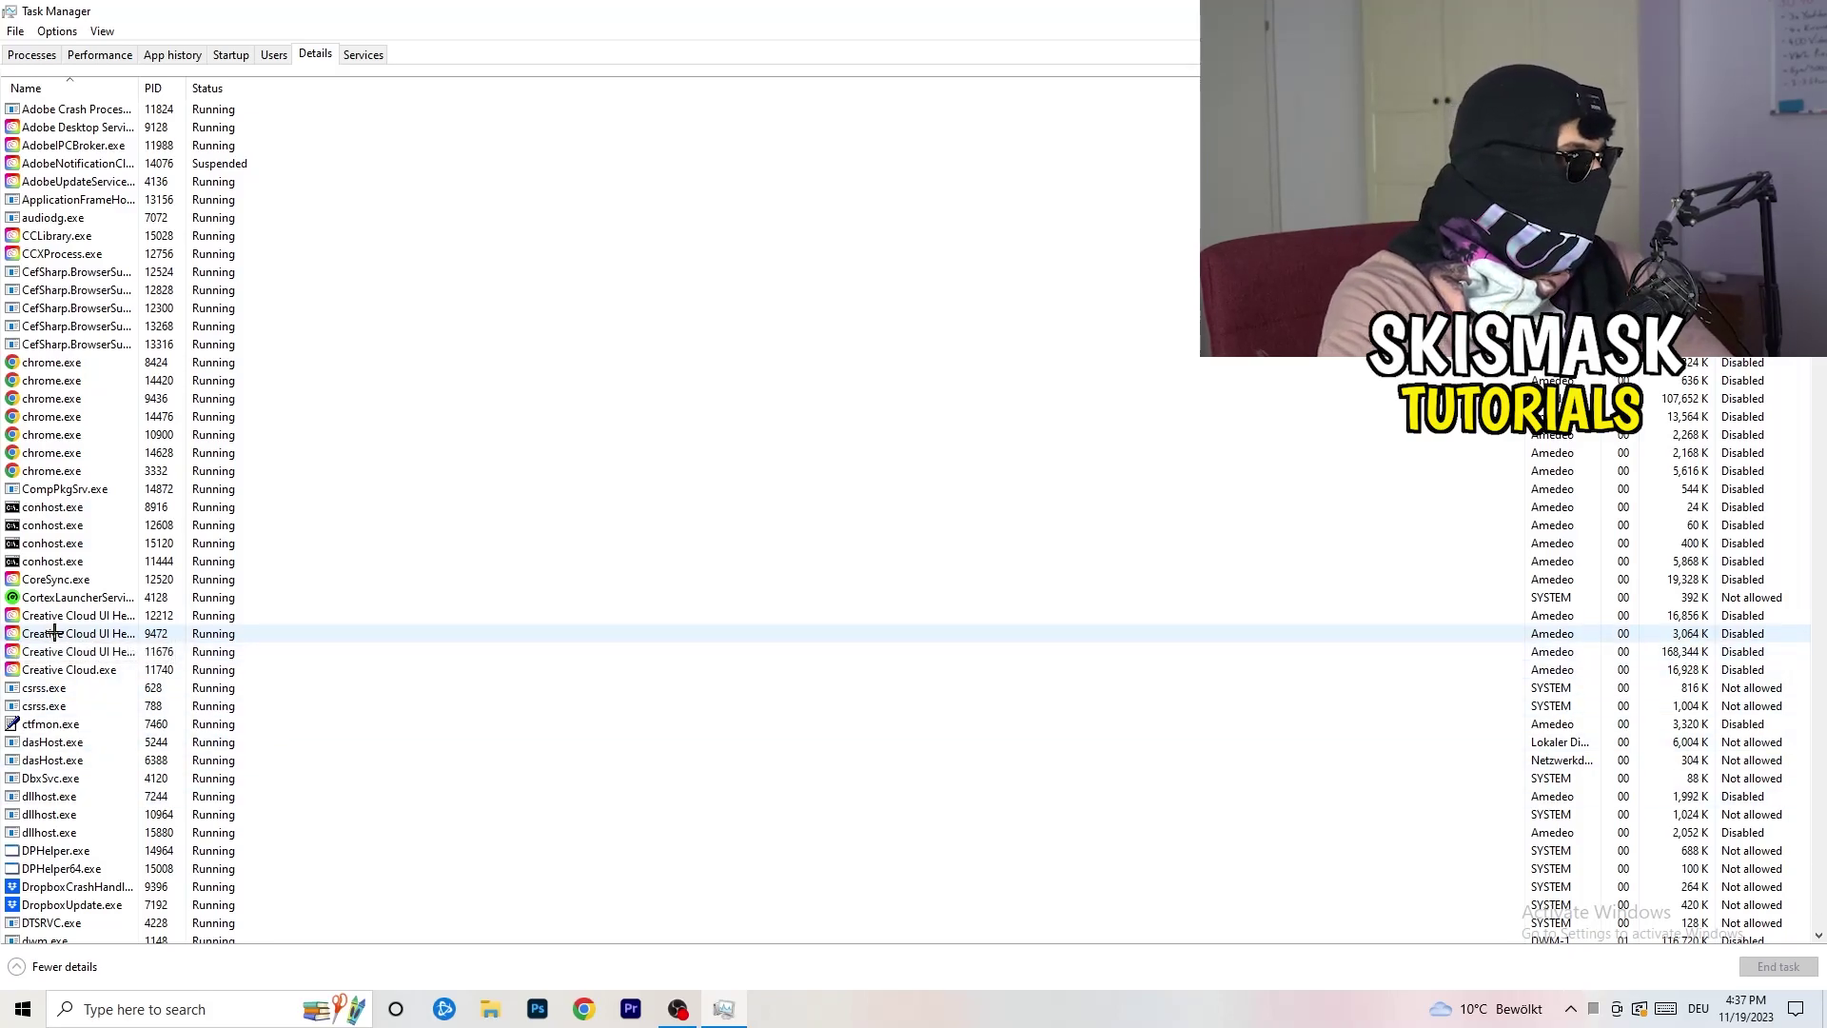
# Bring up the options for the Creative Cloud UI Helper process, including Set priority.
pyautogui.rightClick(56, 633)
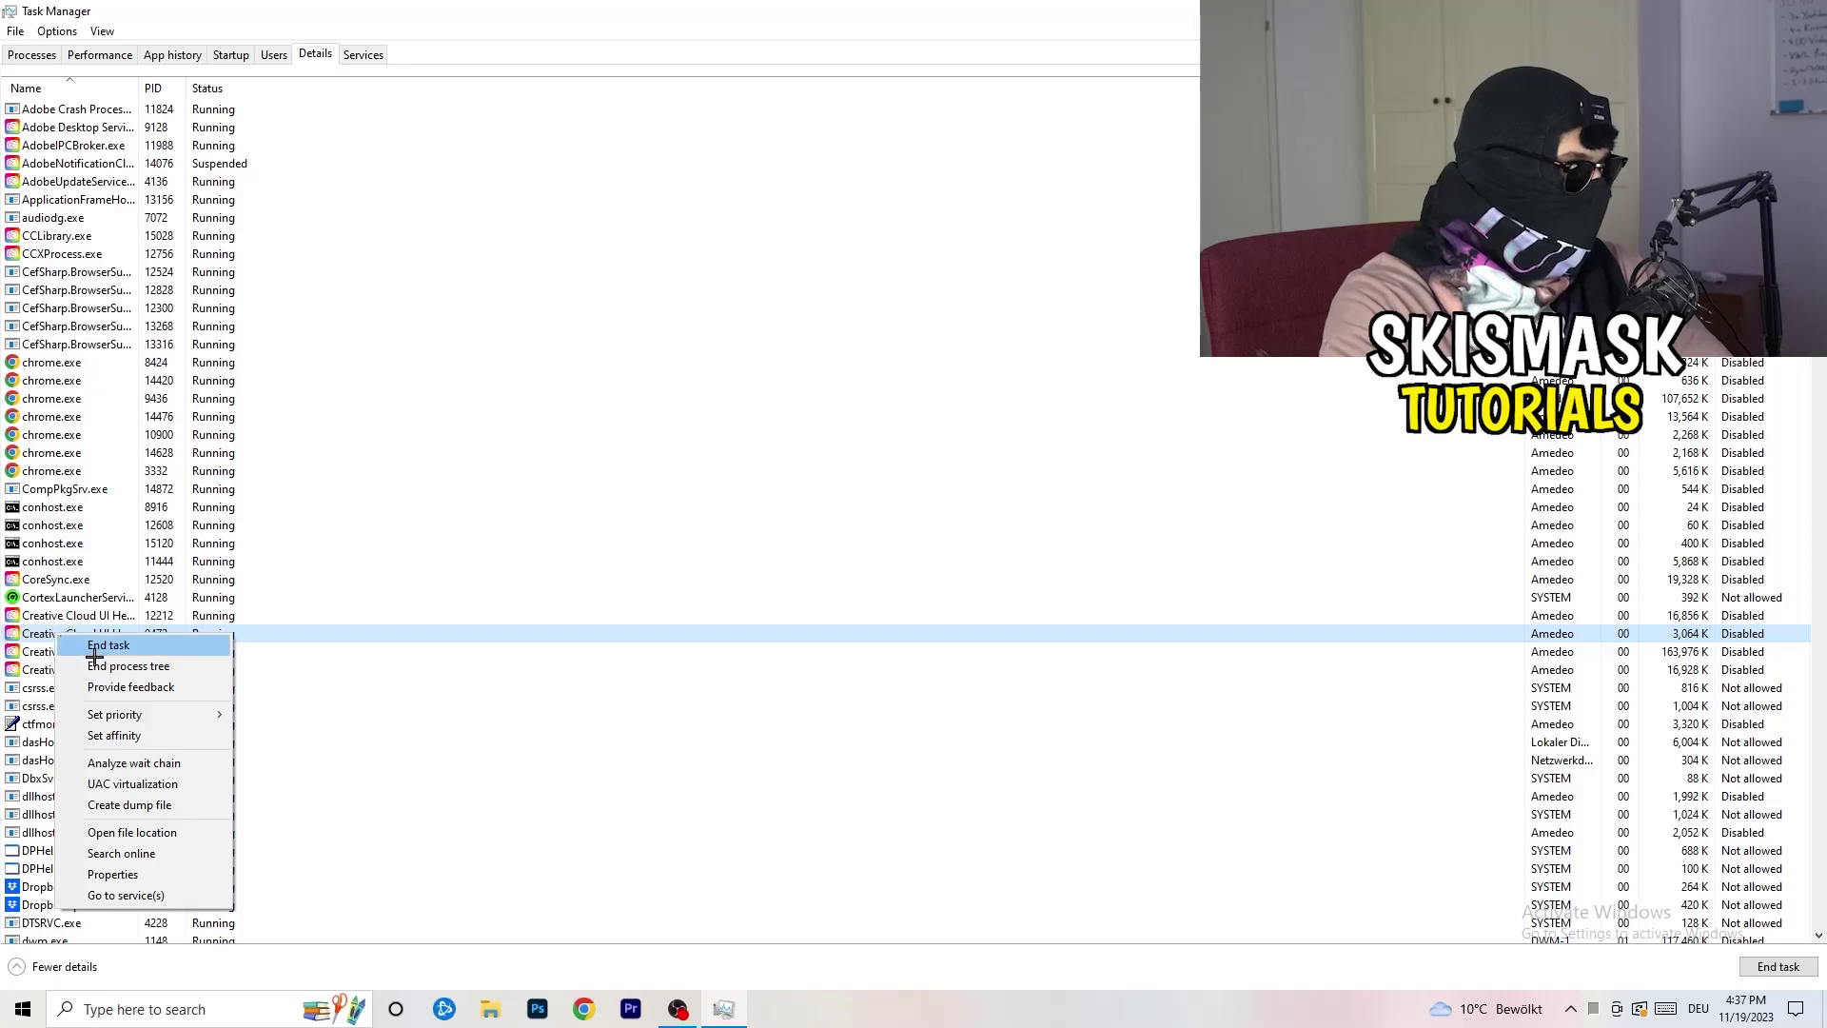